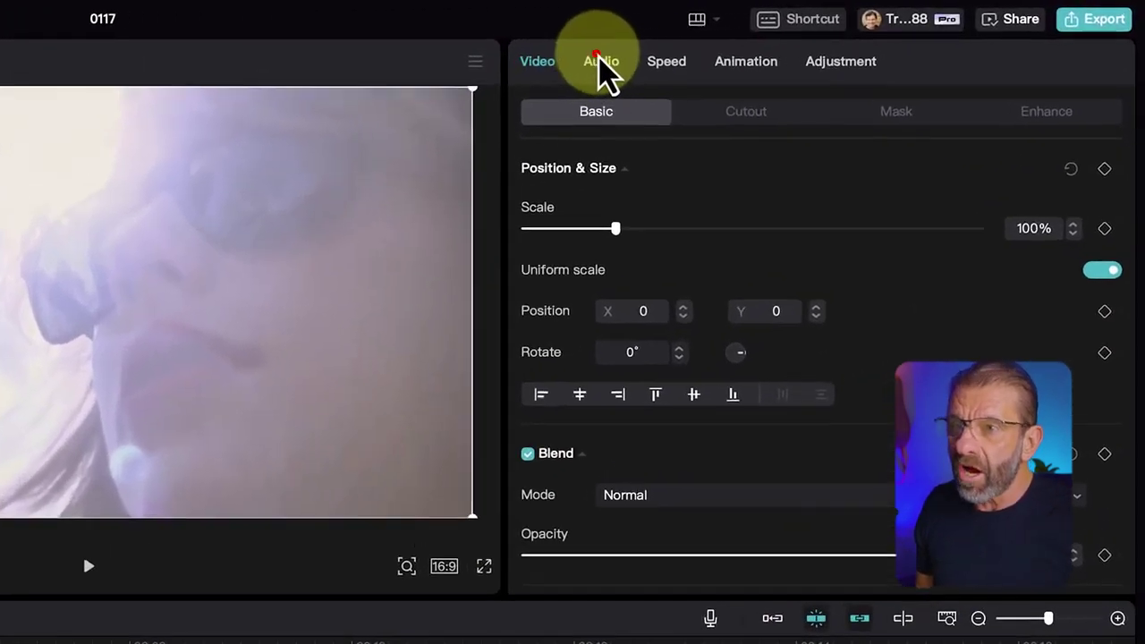
# Enable vocal isolation on the music video clip and play it to hear the isolated vocals.
pyautogui.click(600, 61)
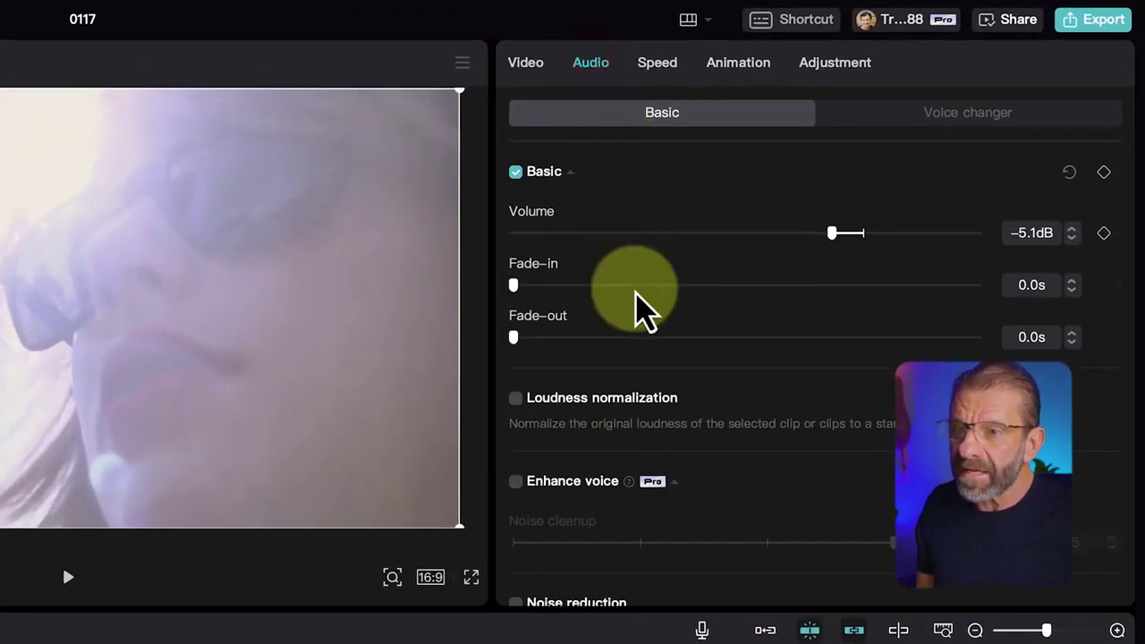
pyautogui.scroll(-5, 642, 304)
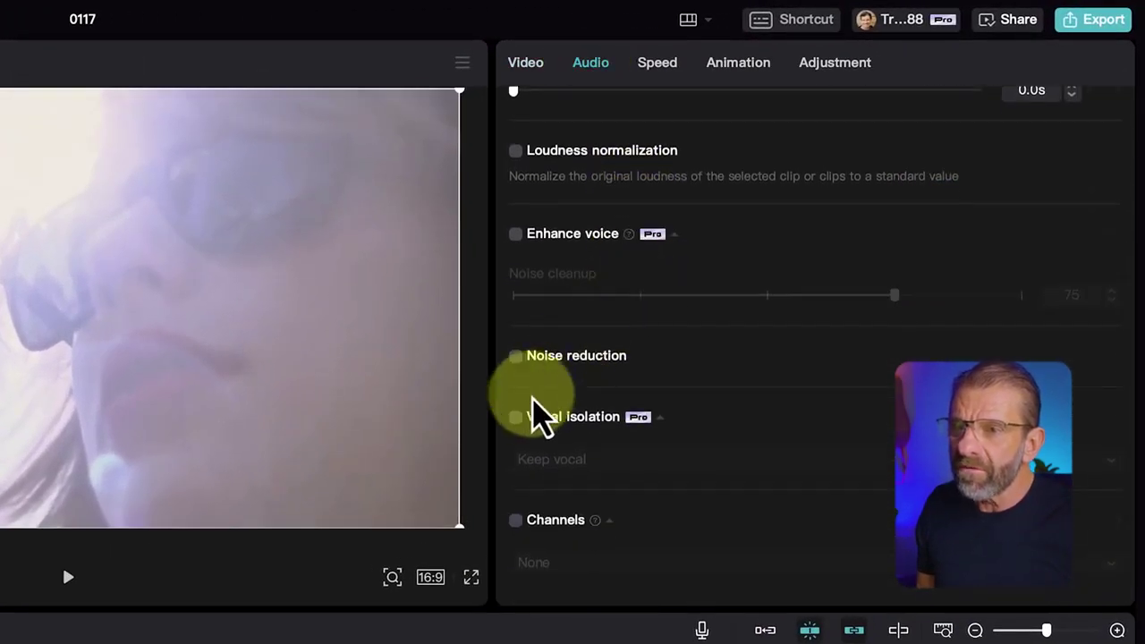
pyautogui.click(516, 418)
pyautogui.press('space')
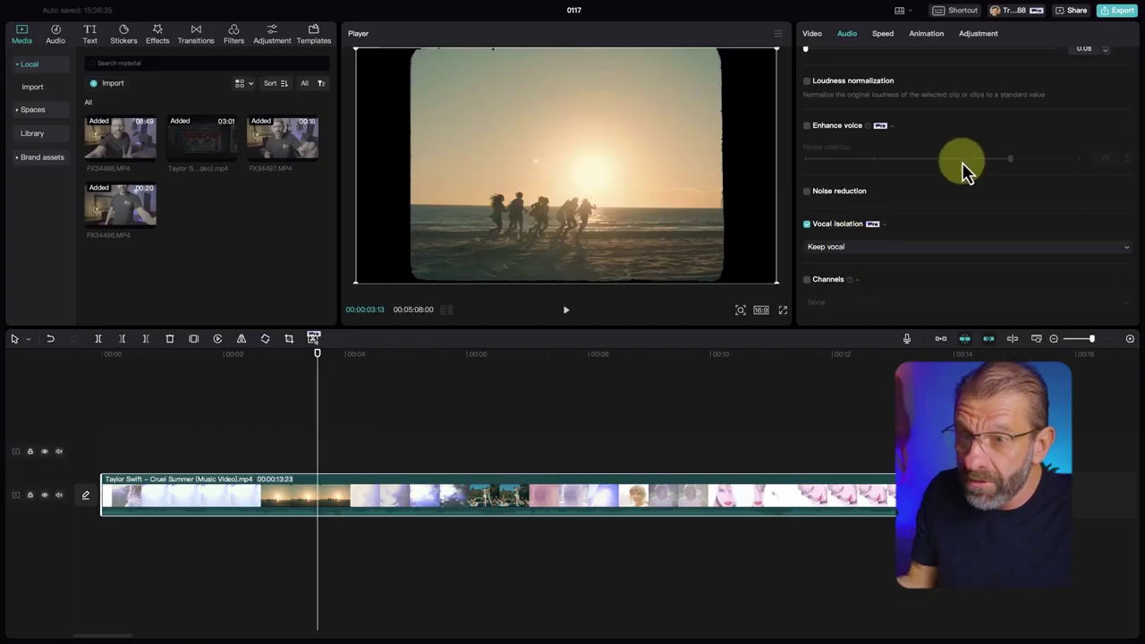
# Set the vocal isolation to Remove vocal and play the music video clip from the start.
pyautogui.click(880, 250)
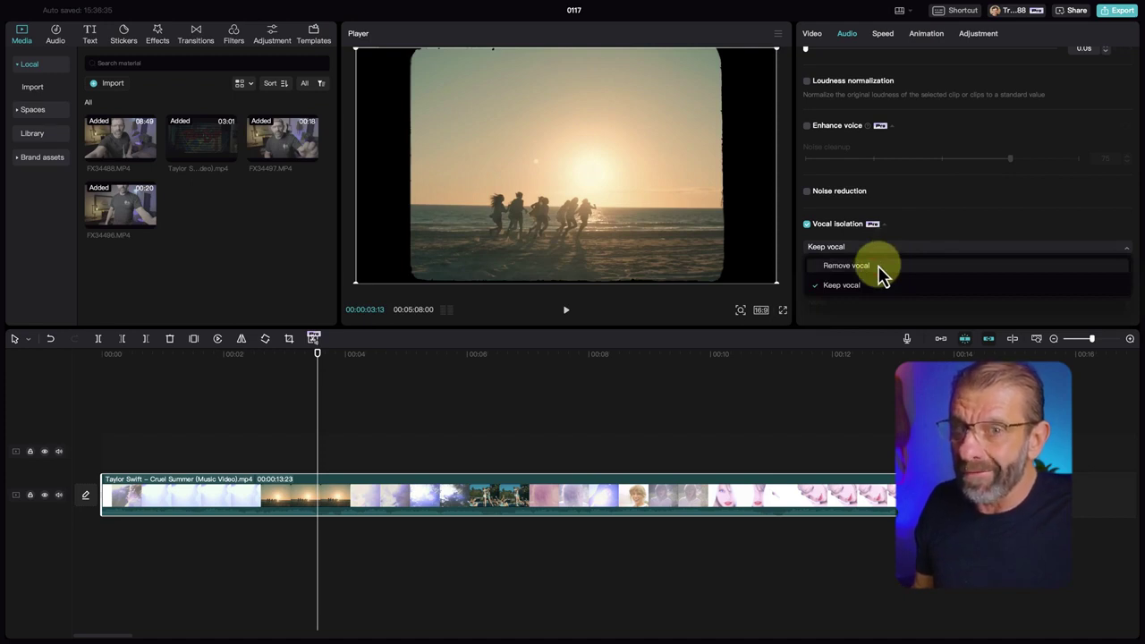
pyautogui.click(878, 265)
pyautogui.press('Home')
pyautogui.press('space')
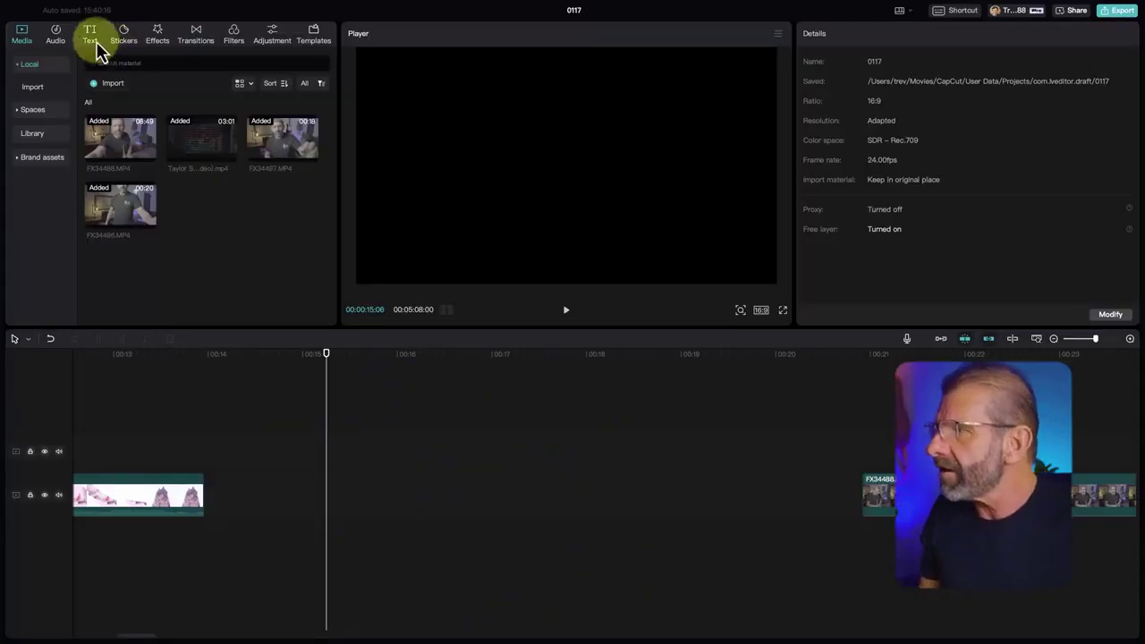
# Add a default text clip at about 00:15 reading "I'll say anything you want you fuzzy little man peach".
pyautogui.click(92, 38)
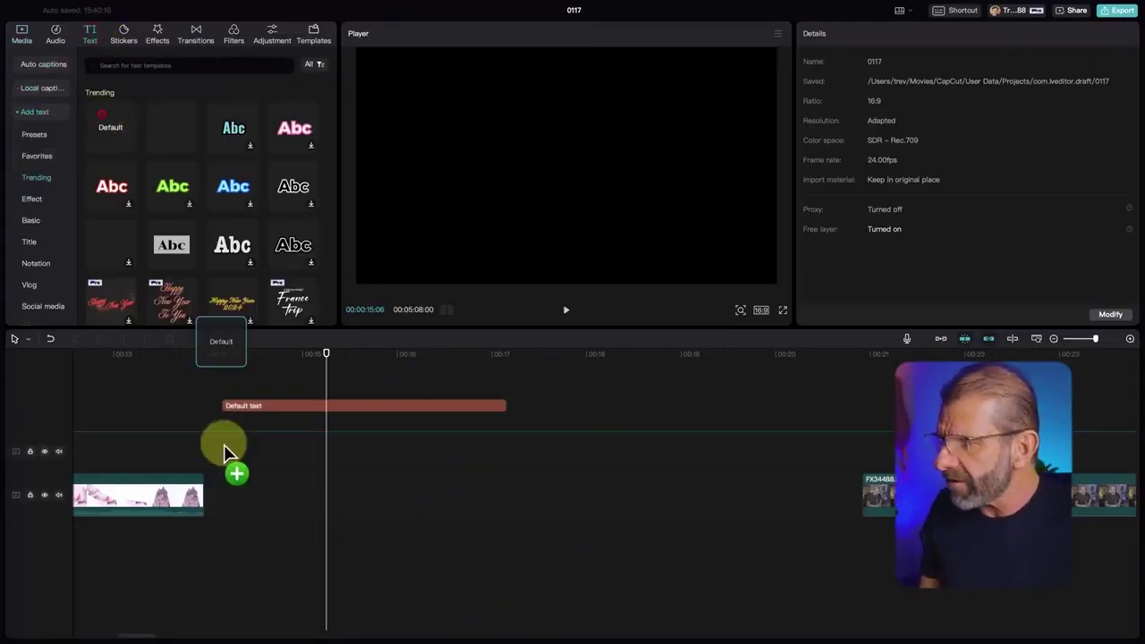
pyautogui.moveTo(310, 454); pyautogui.dragTo(308, 457)
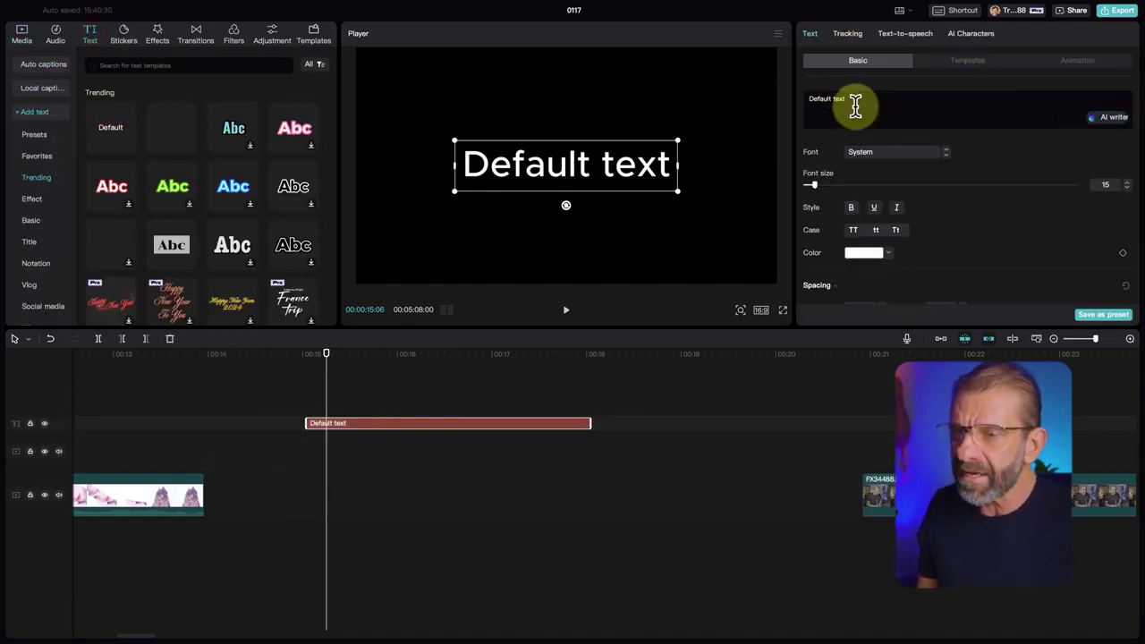
pyautogui.write("I'll say anything you want you fuzzy little man peach")
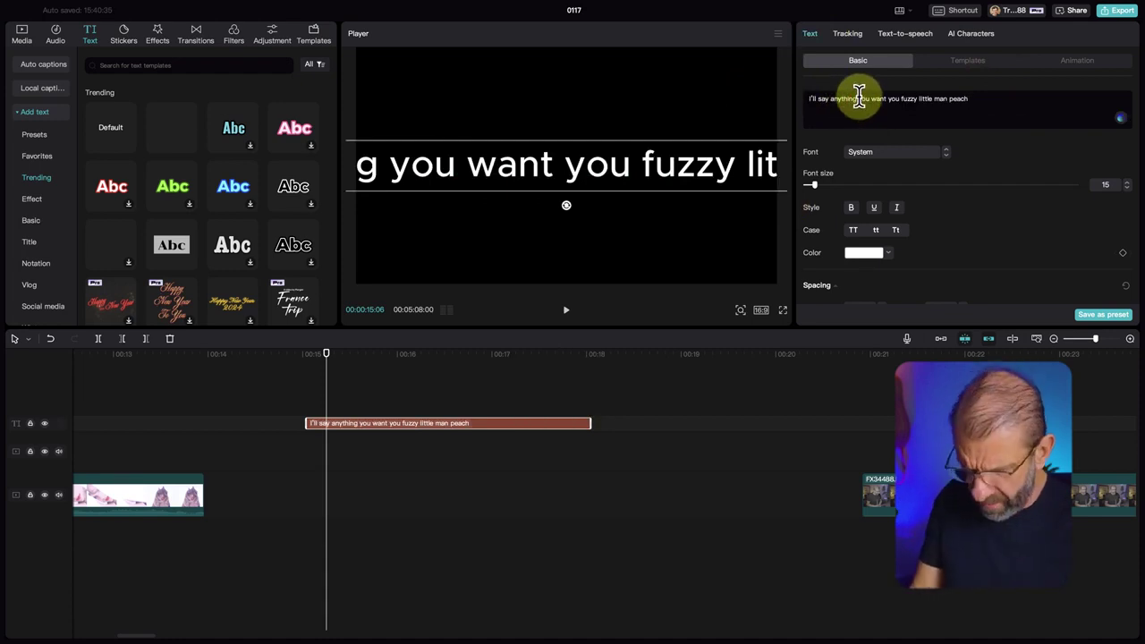
# Break the text into three lines: "I'll say anything", "you want you" and "fuzzy little man peach".
pyautogui.click(858, 98)
pyautogui.press('Return')
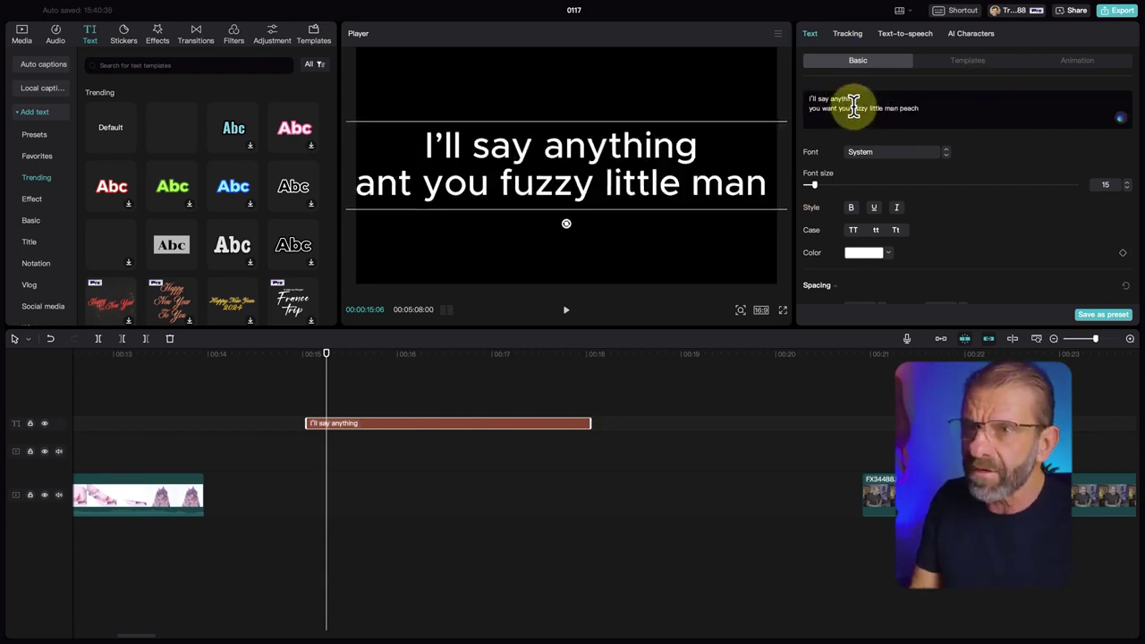
pyautogui.click(853, 108)
pyautogui.press('Return')
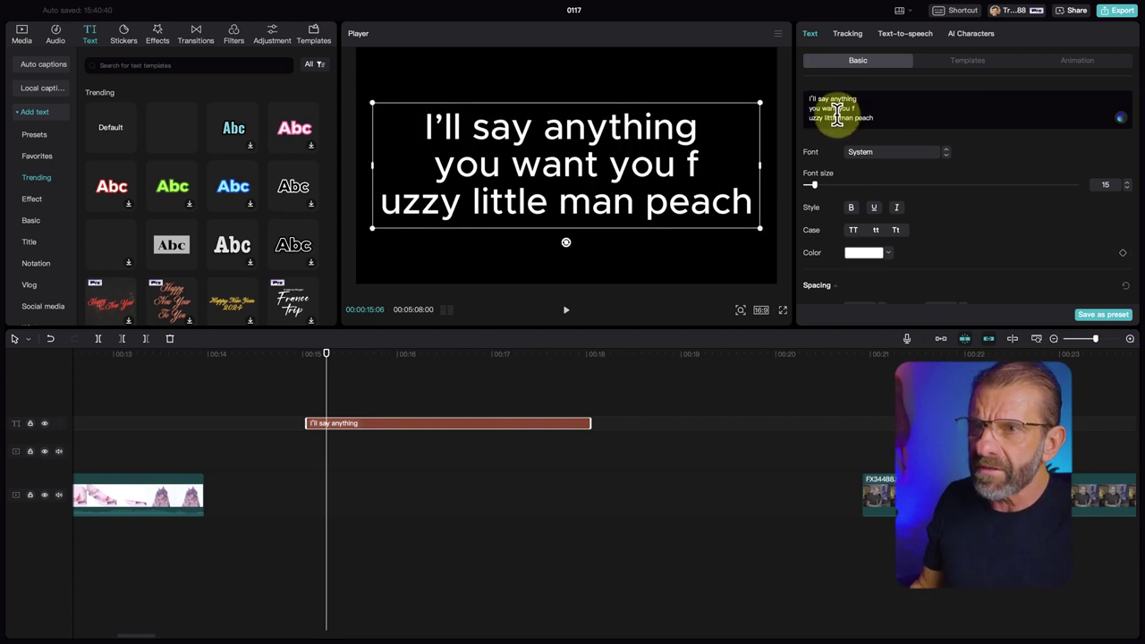
pyautogui.press('BackSpace')
pyautogui.press('Left')
pyautogui.press('Return')
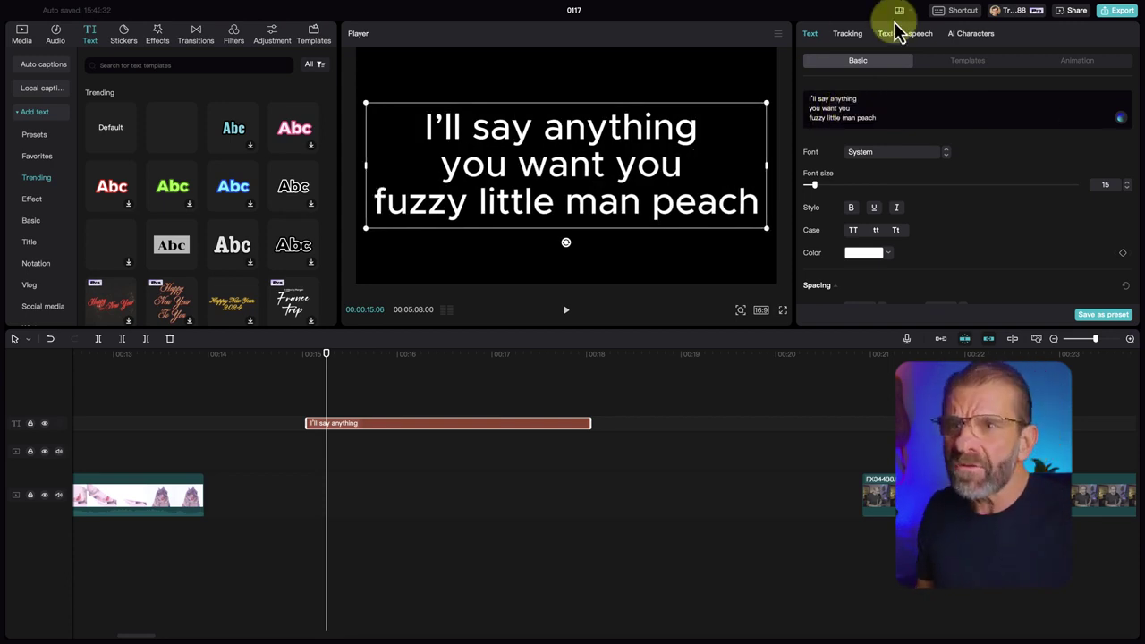
# Browse the AI characters and add Esther-Standing 2 to speak the text.
pyautogui.click(982, 36)
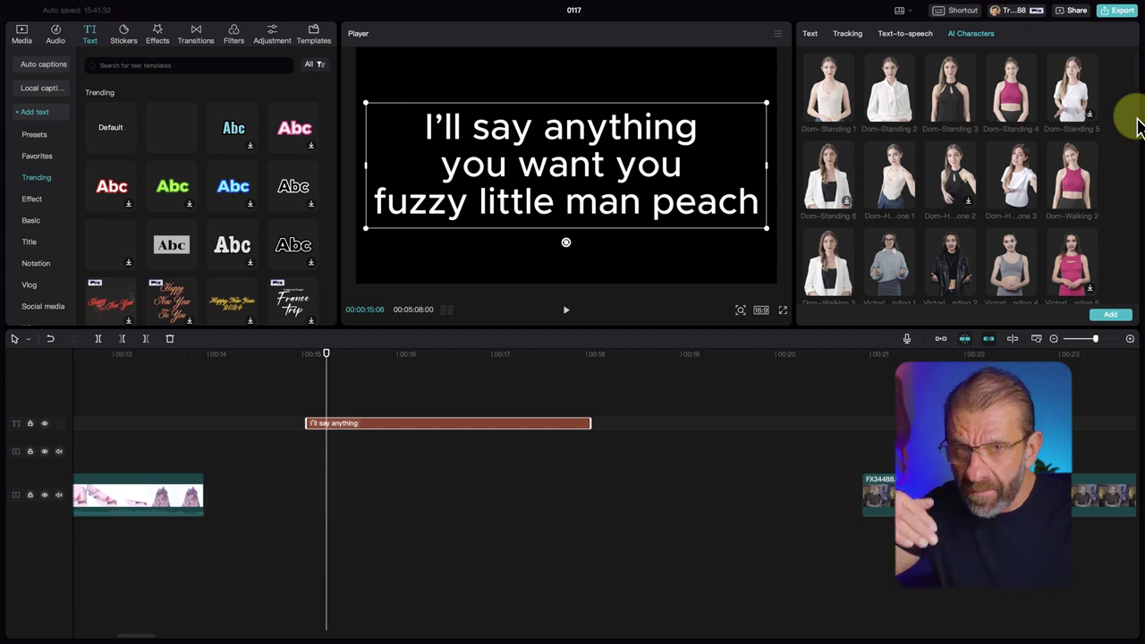
pyautogui.scroll(-10, 1136, 125)
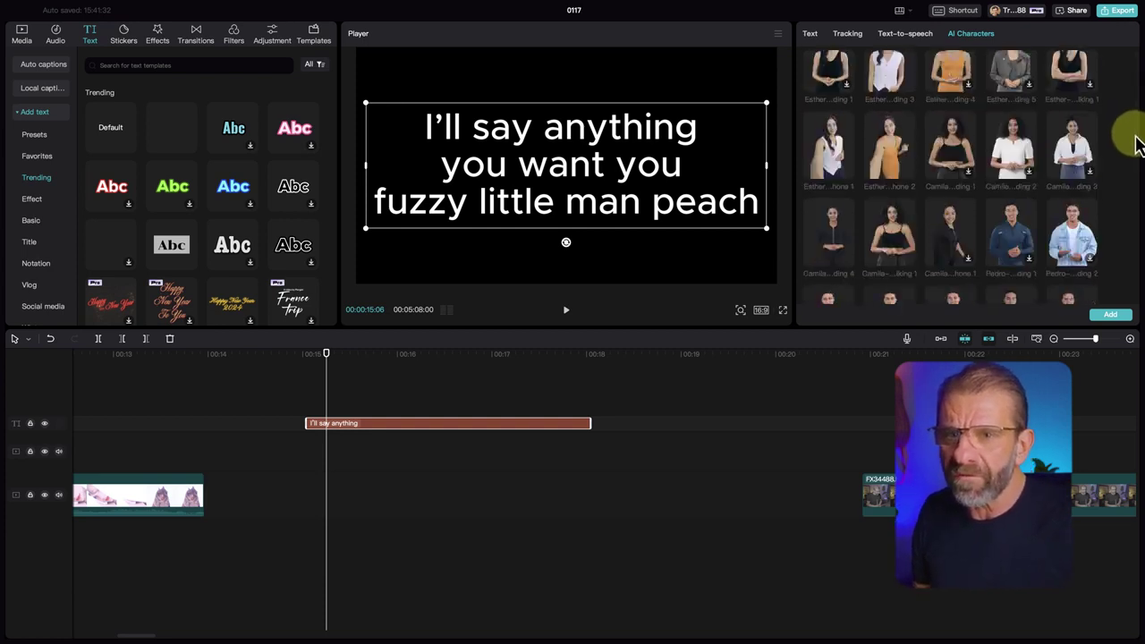
pyautogui.scroll(-1, 1123, 133)
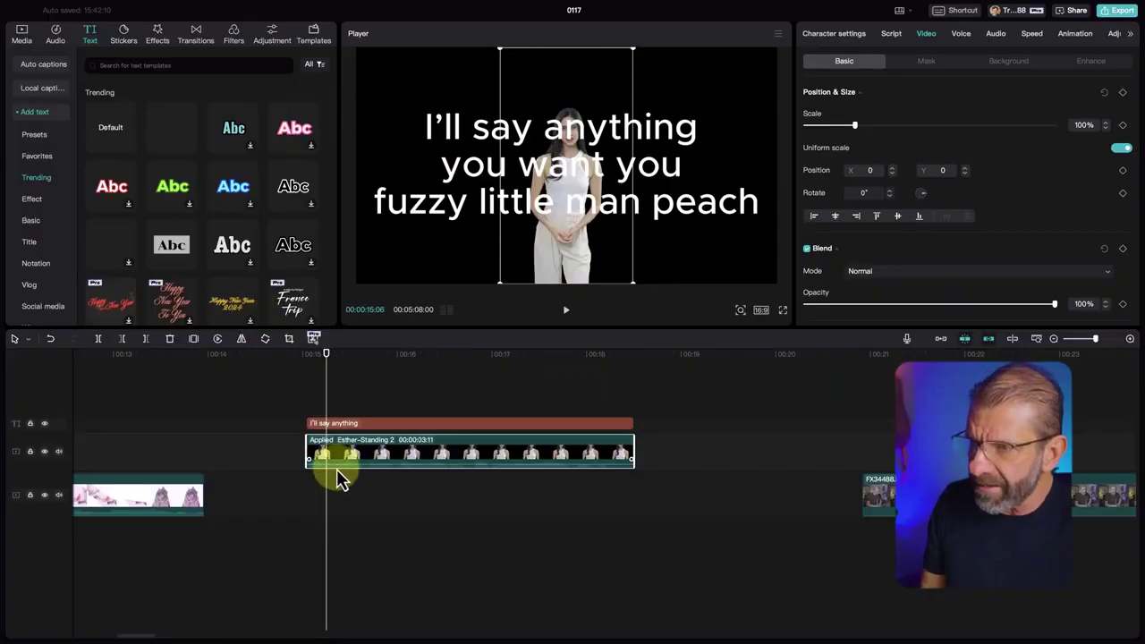
# Move the text clip just past the end of the AI character clip and scale the character up to 175%.
pyautogui.moveTo(397, 424); pyautogui.dragTo(729, 428)
pyautogui.click(418, 357)
pyautogui.moveTo(420, 362); pyautogui.dragTo(477, 377)
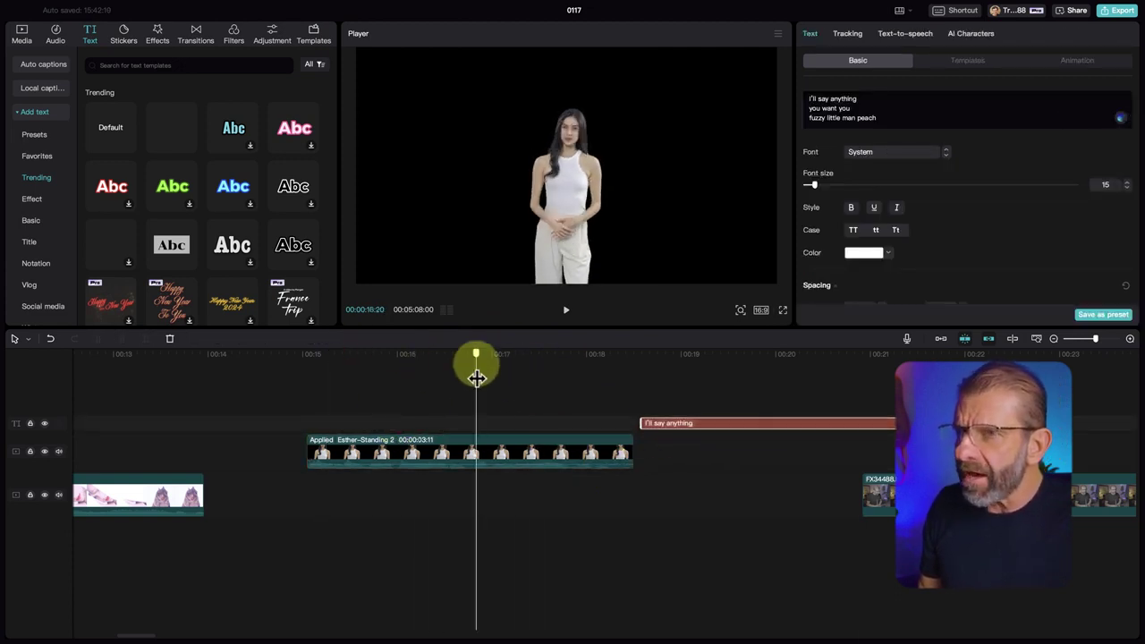
pyautogui.click(517, 452)
pyautogui.moveTo(632, 282); pyautogui.dragTo(728, 350)
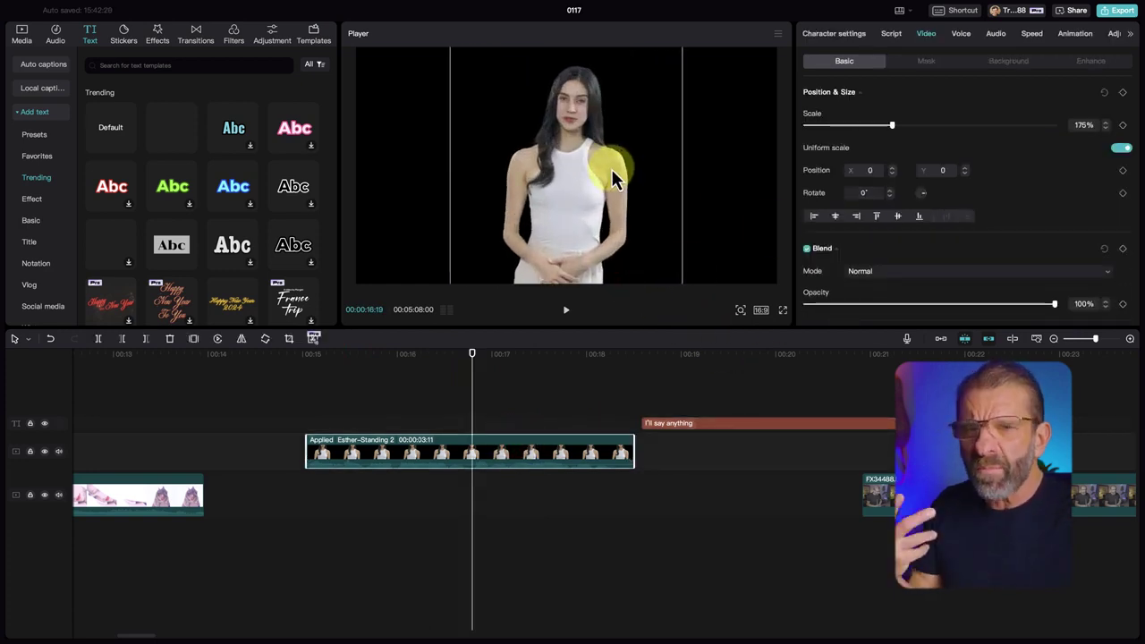
# Search the stock media library for "inside a house".
pyautogui.click(25, 36)
pyautogui.click(32, 133)
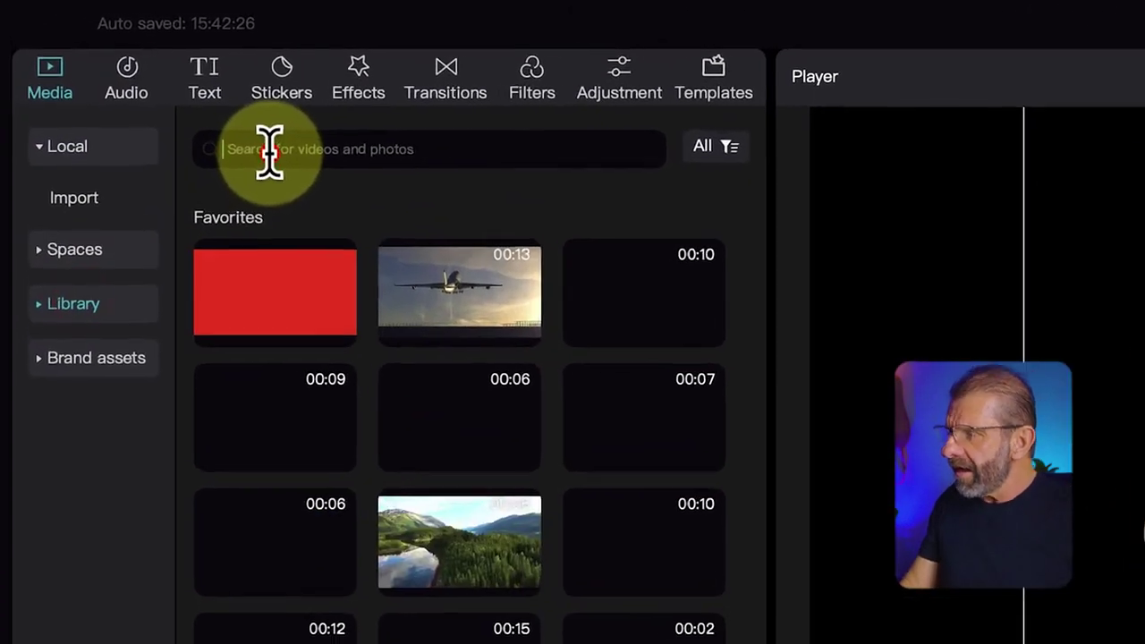
pyautogui.click(118, 66)
pyautogui.write('ins')
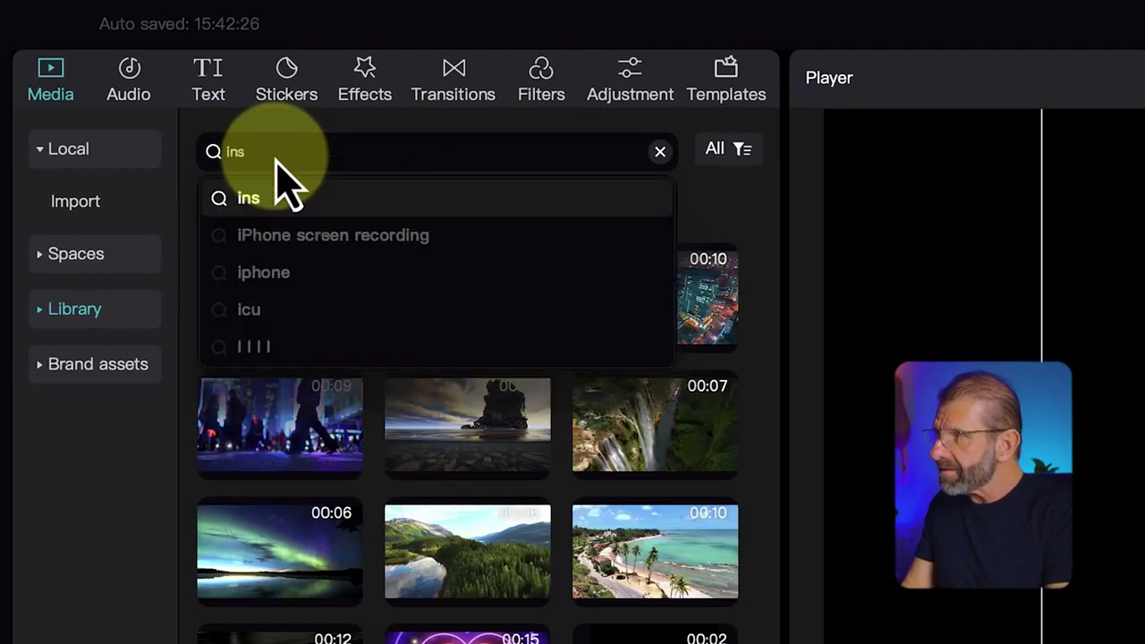
pyautogui.write('ide a house')
pyautogui.press('Return')
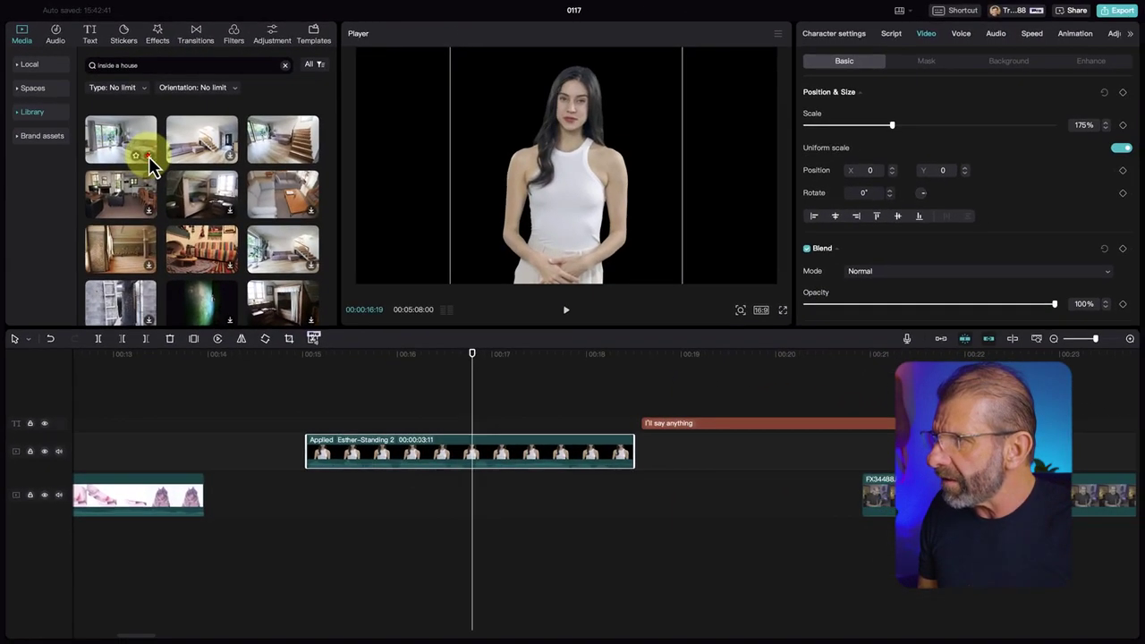
# Place the Inside modern house image beneath the character clip and scale it to 122% so it fills the frame.
pyautogui.click(148, 156)
pyautogui.moveTo(149, 156); pyautogui.dragTo(305, 493)
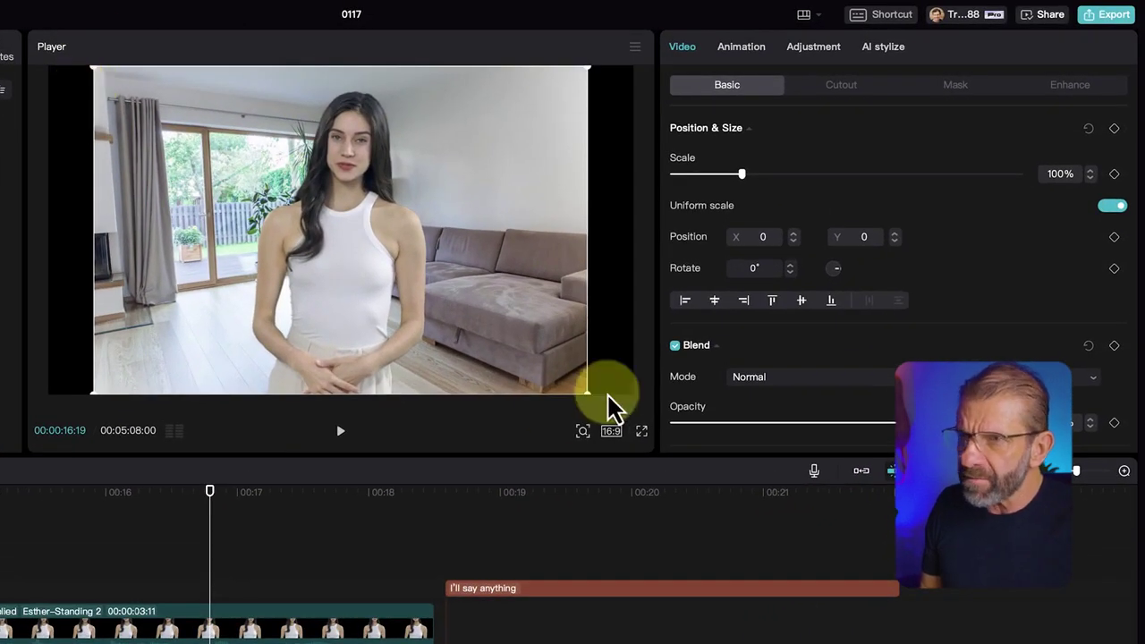
pyautogui.moveTo(742, 174); pyautogui.dragTo(758, 175)
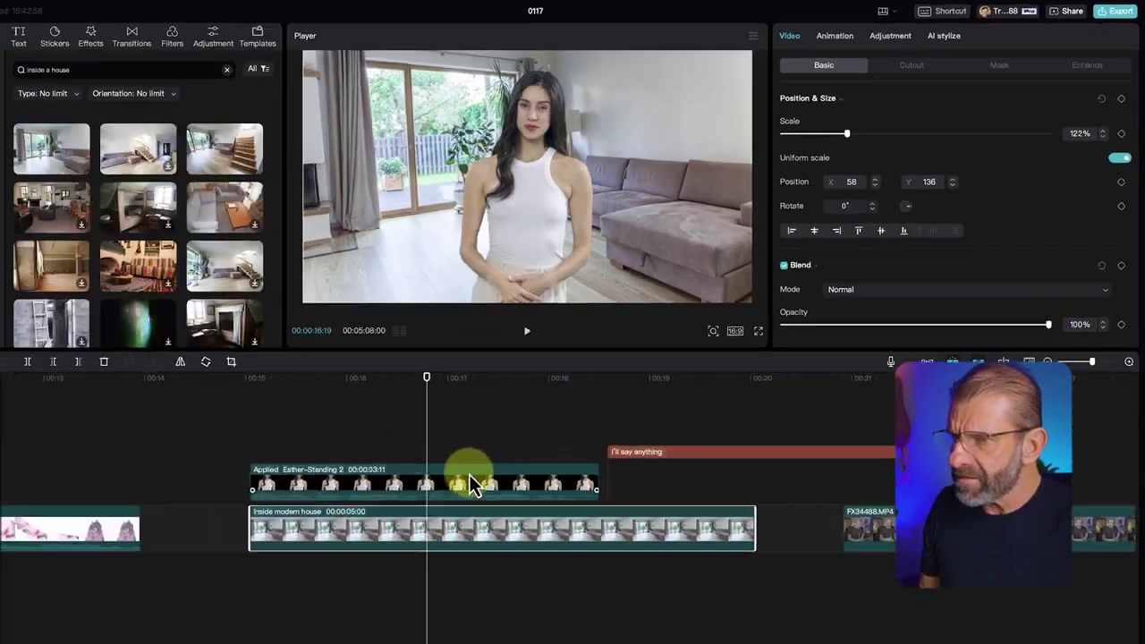
# Shift the AI character horizontally to X -645 and return the playhead to the start of its clip.
pyautogui.click(473, 482)
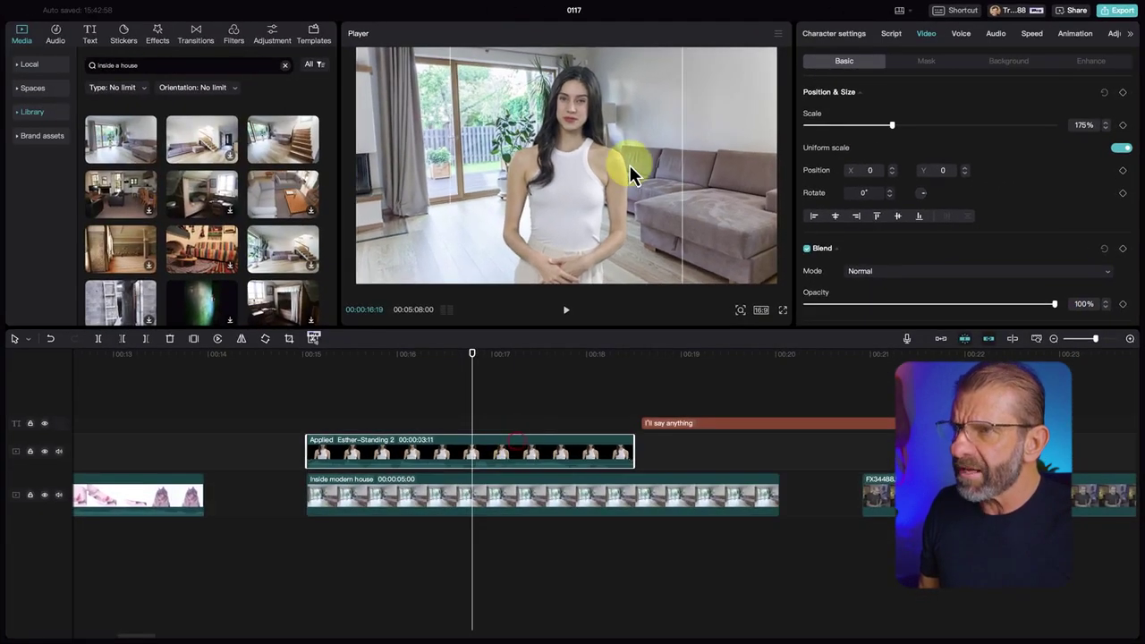
pyautogui.moveTo(631, 170); pyautogui.dragTo(515, 173)
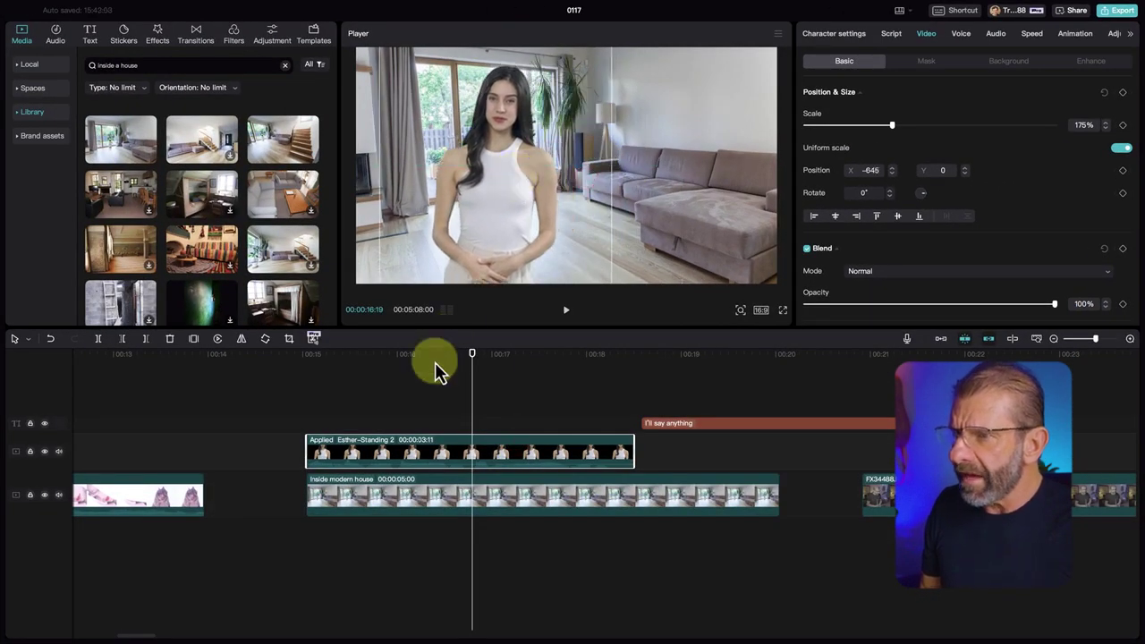
pyautogui.moveTo(392, 369); pyautogui.dragTo(308, 370)
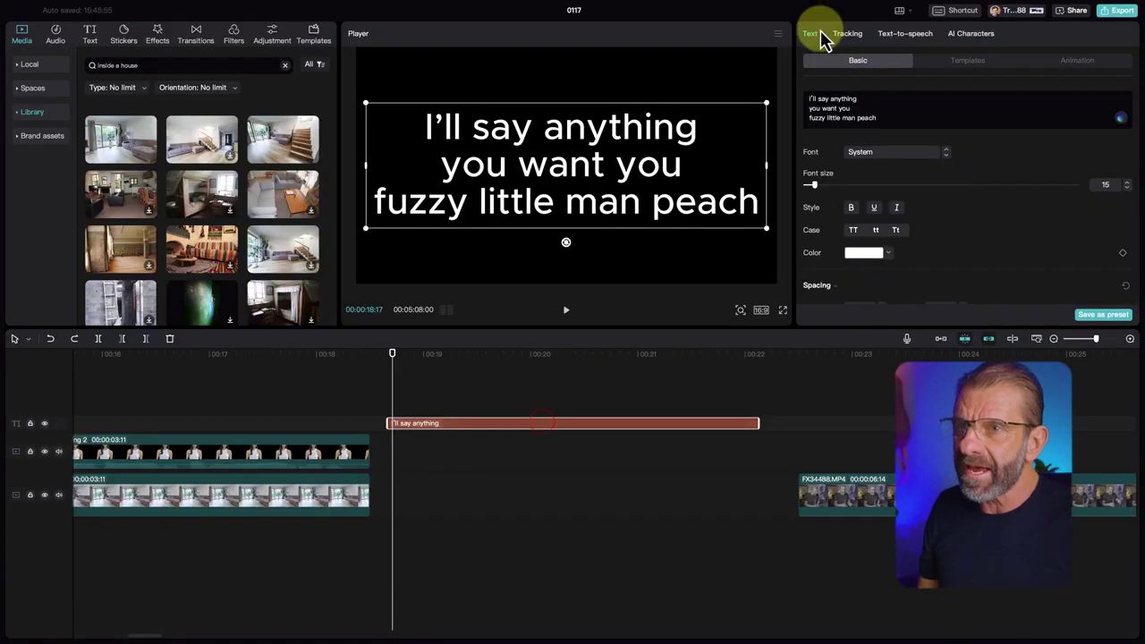
# Give the text clip the Bounce Left entrance animation and a Flip exit animation.
pyautogui.click(1083, 63)
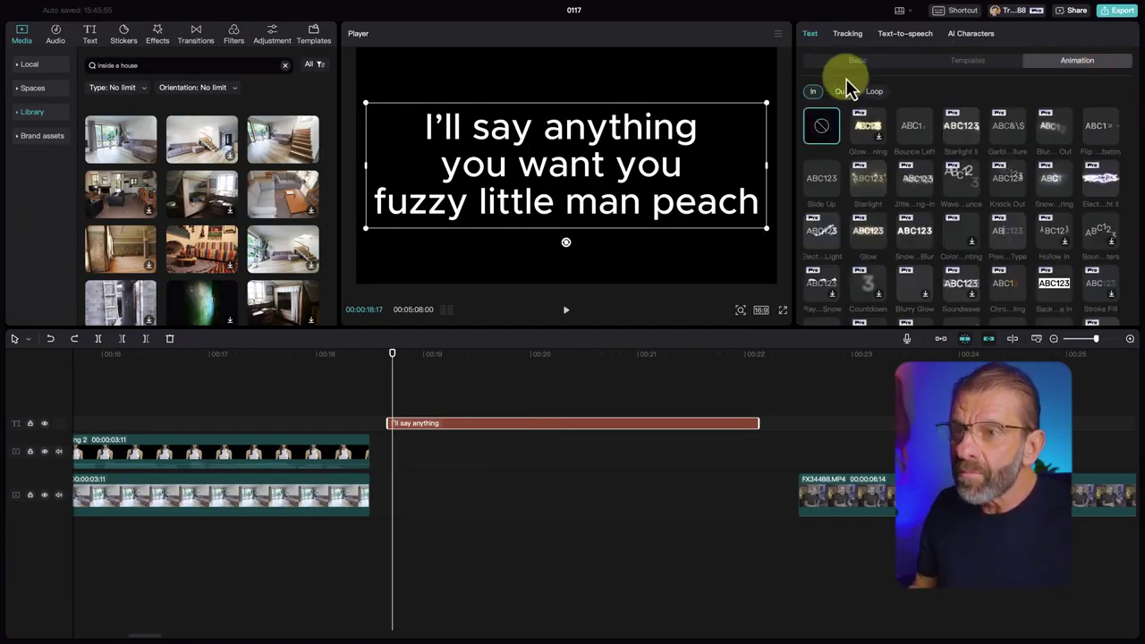
pyautogui.click(922, 128)
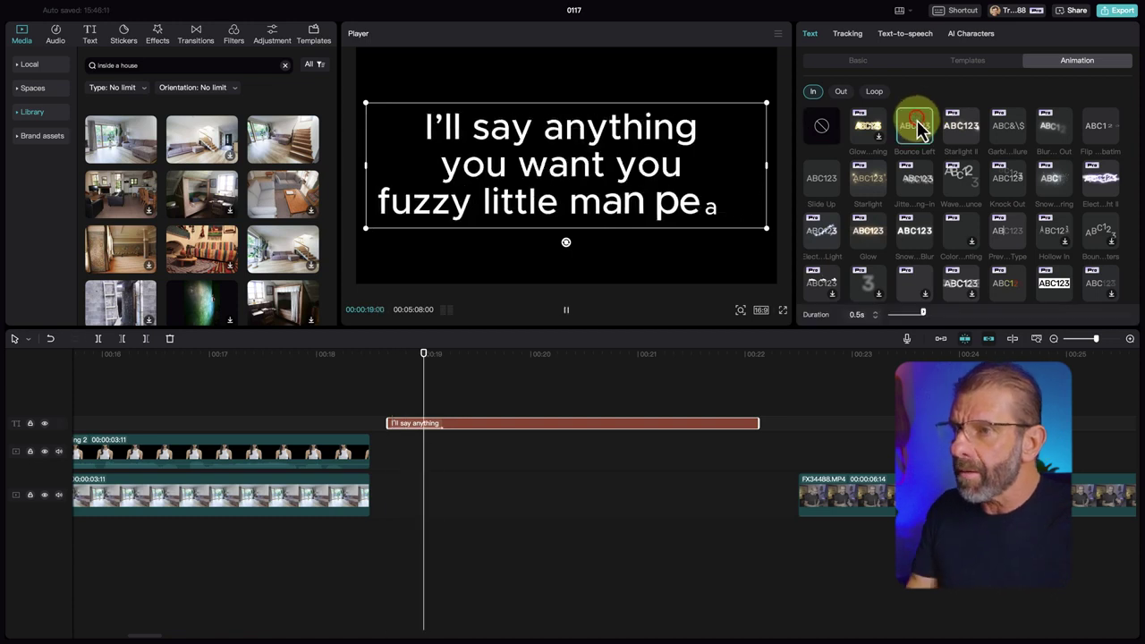
pyautogui.click(842, 91)
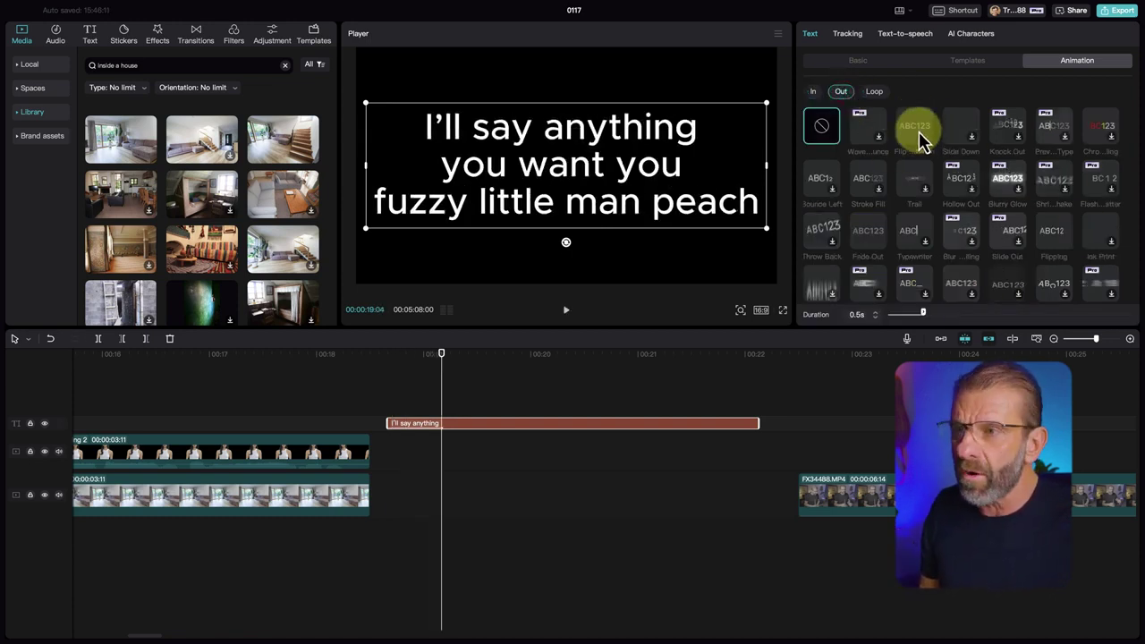
pyautogui.click(917, 133)
# Try several loop animations on the text, including Jiggly and Wobble 2, and apply Drift Up.
pyautogui.click(873, 92)
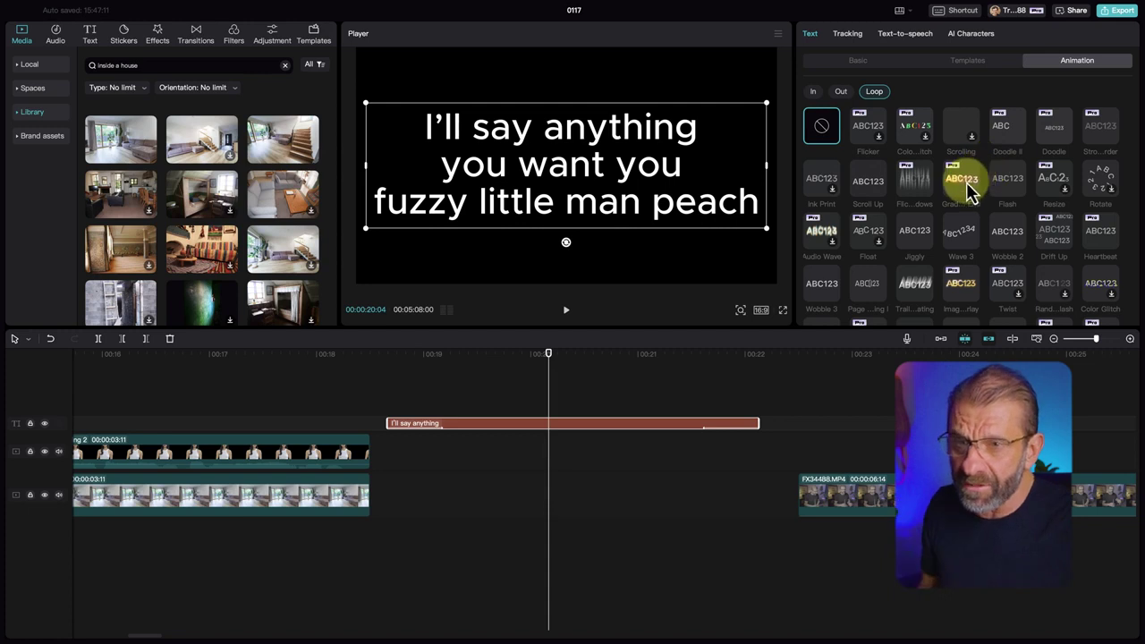
pyautogui.click(963, 183)
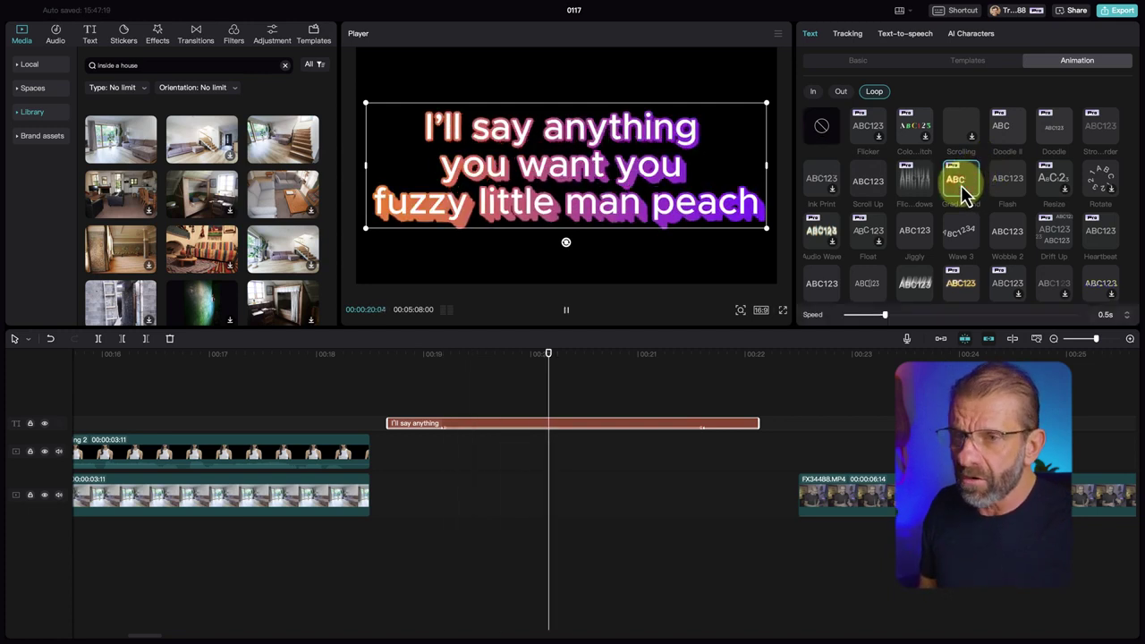
pyautogui.click(918, 236)
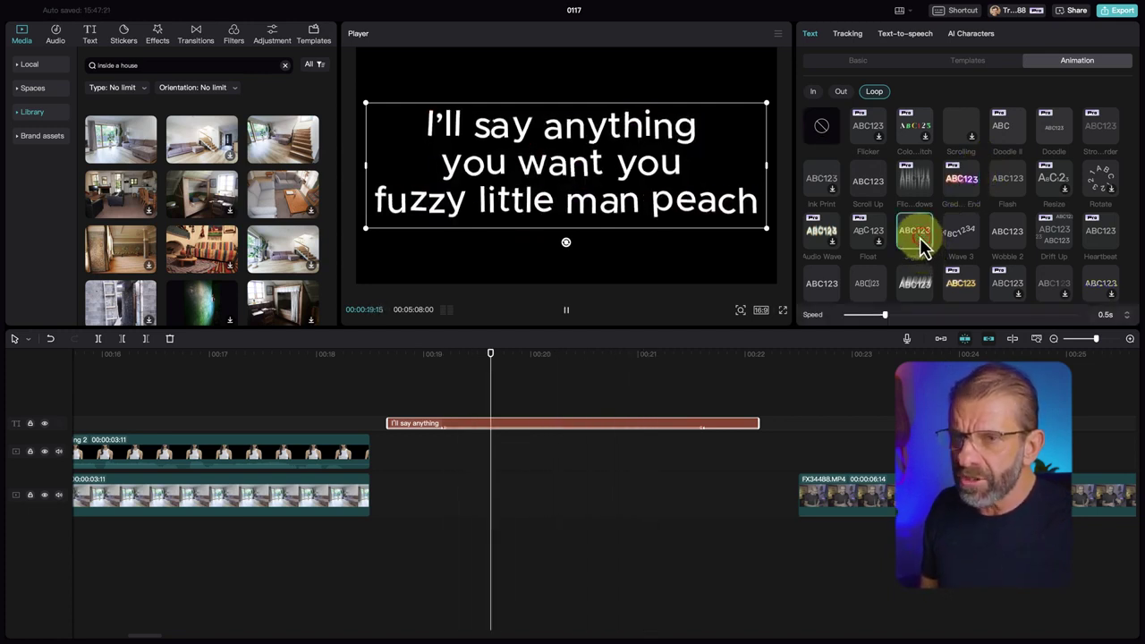
pyautogui.click(1011, 235)
pyautogui.click(1053, 232)
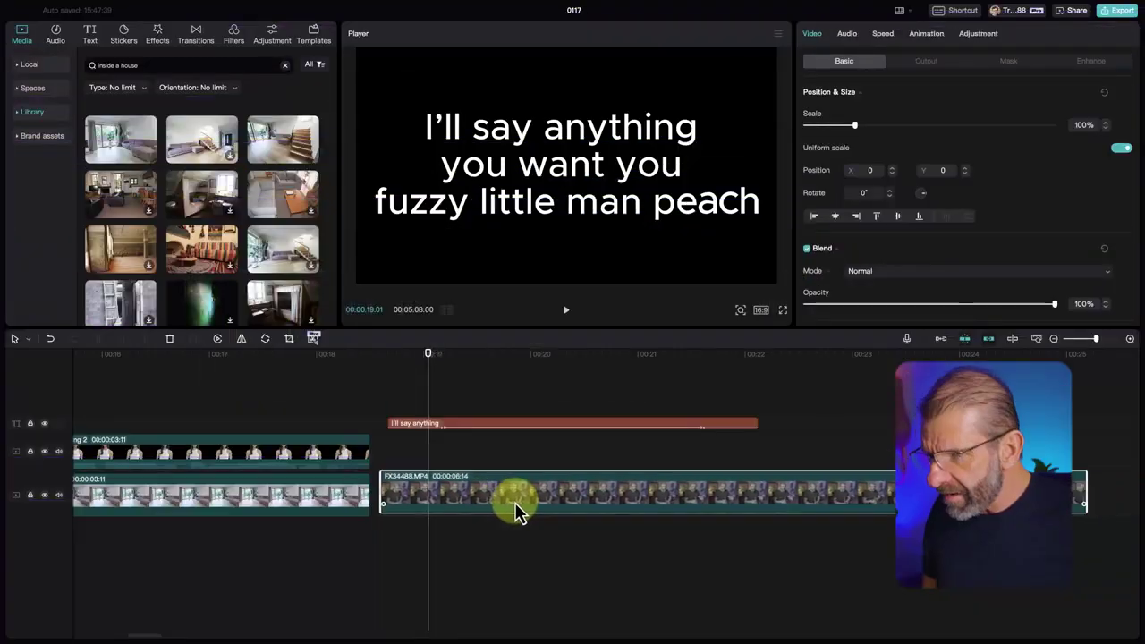
# Place the FX34488.MP4 clip beneath the text clip, extend the text to the video's end and preview at about 00:19:22.
pyautogui.moveTo(515, 502)
pyautogui.mouseDown()
pyautogui.moveTo(530, 461)
pyautogui.moveTo(572, 480)
pyautogui.moveTo(532, 475)
pyautogui.moveTo(1087, 421)
pyautogui.mouseUp()
pyautogui.moveTo(511, 366); pyautogui.dragTo(521, 409)
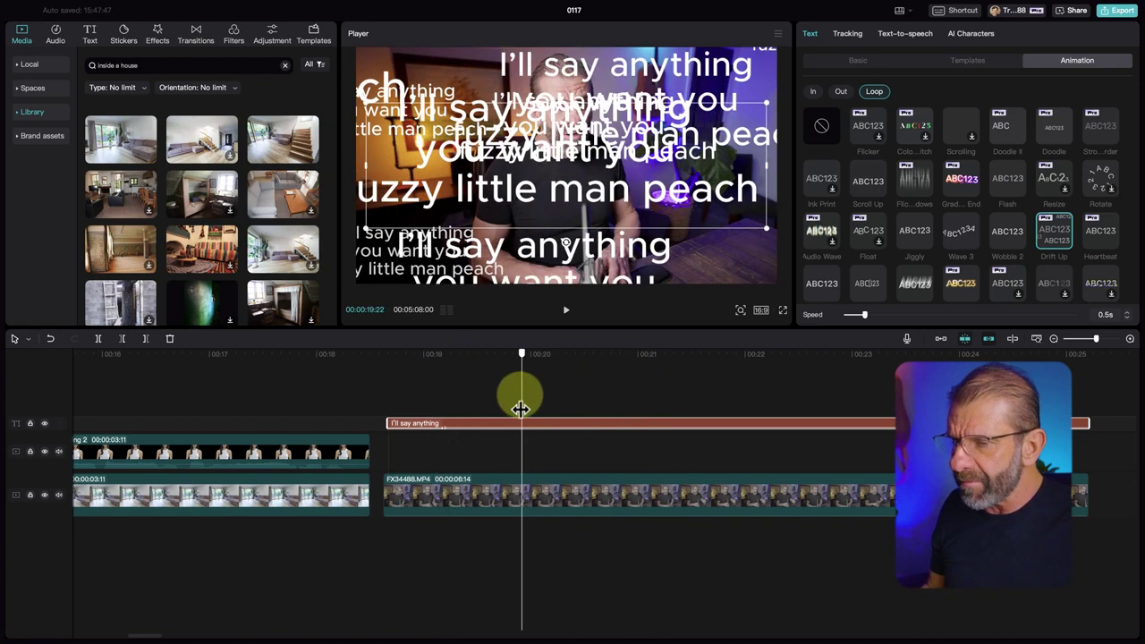
# Duplicate the FX34488.MP4 clip onto the track directly above it and select the text clip.
pyautogui.click(540, 506)
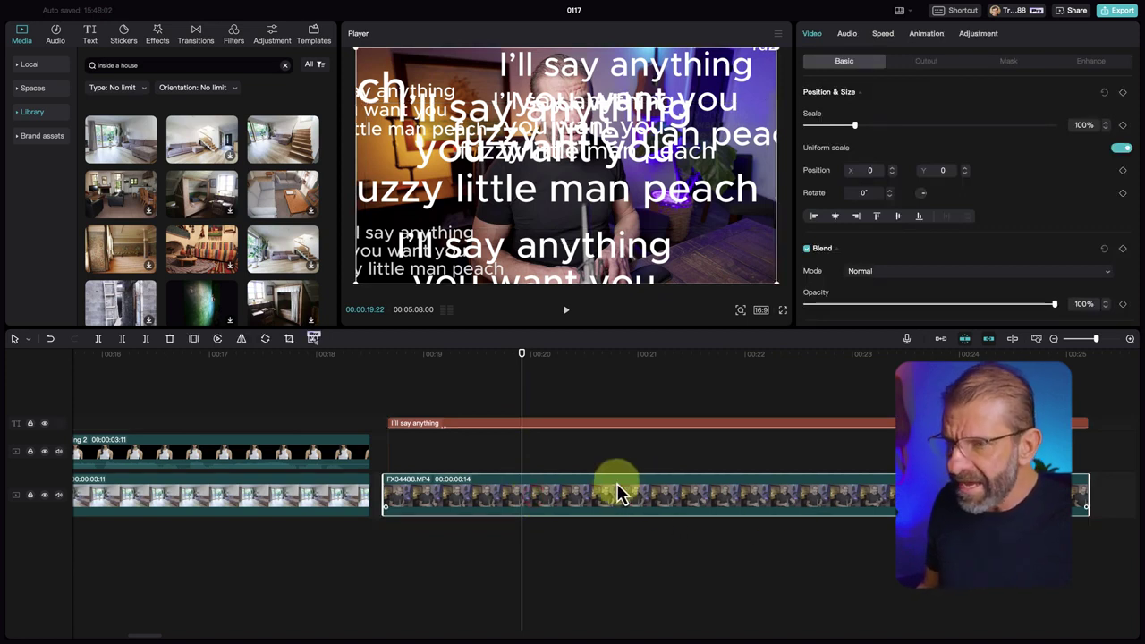
pyautogui.moveTo(605, 498); pyautogui.dragTo(610, 452)
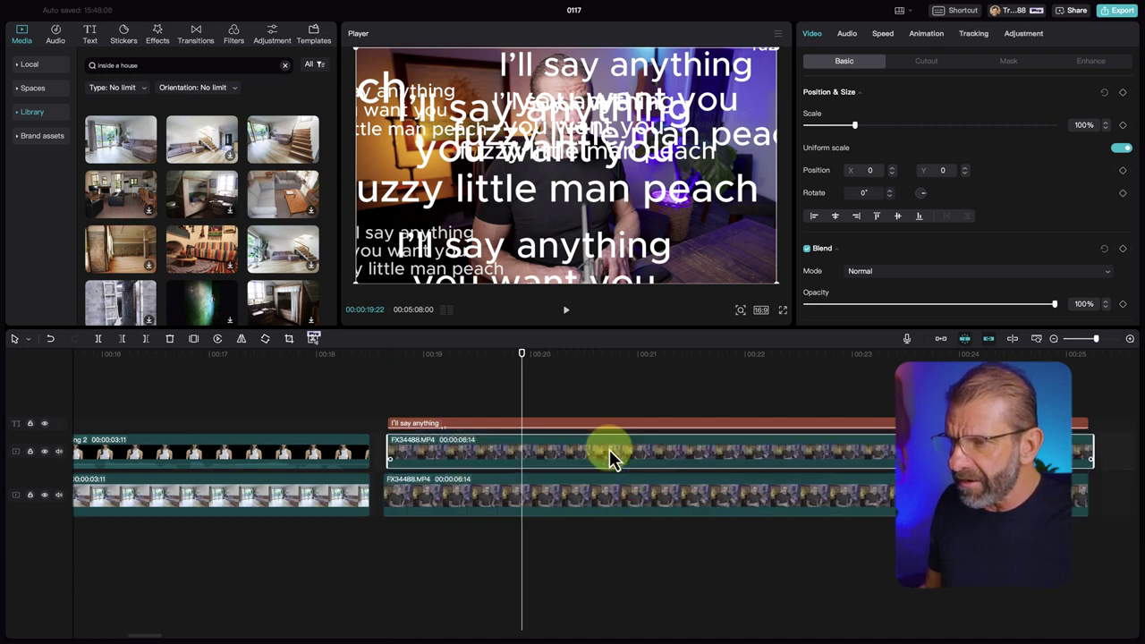
pyautogui.click(629, 424)
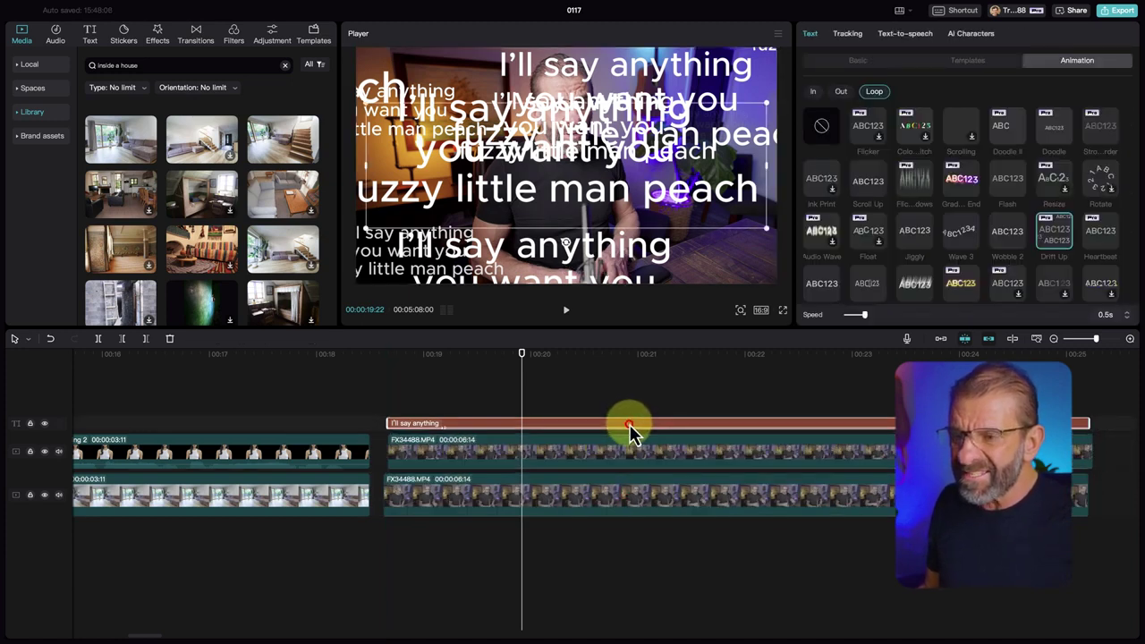
# Place the text clip on a track between the two FX34488.MP4 clips and preview at about 00:00:21:05.
pyautogui.moveTo(629, 424); pyautogui.dragTo(621, 475)
pyautogui.moveTo(426, 474); pyautogui.dragTo(426, 474)
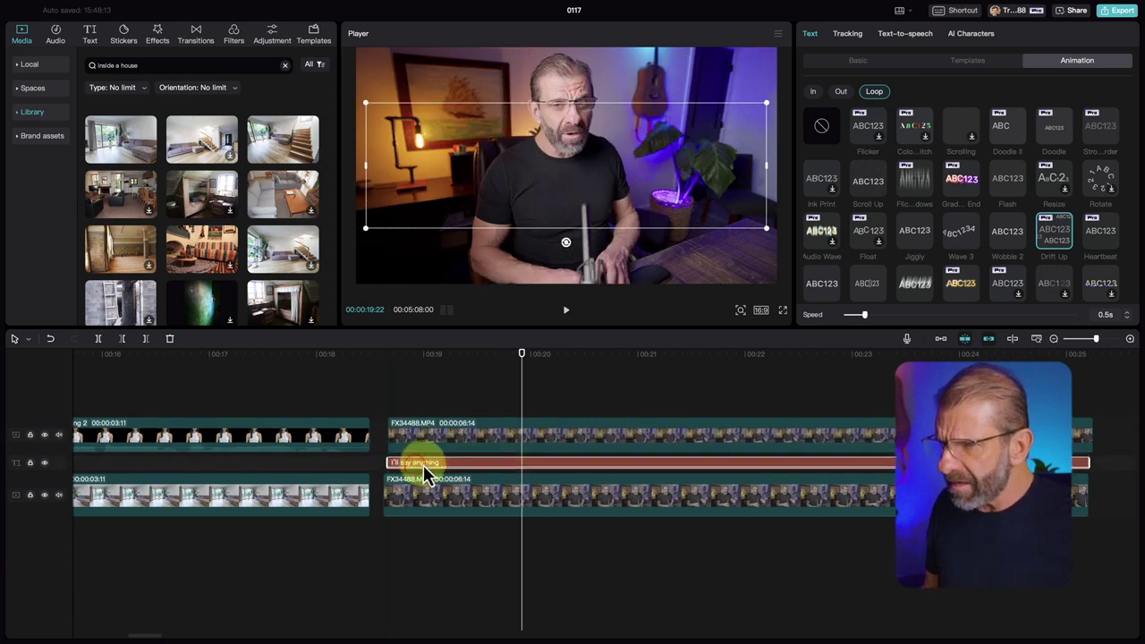
pyautogui.click(471, 443)
pyautogui.click(471, 463)
pyautogui.moveTo(493, 363); pyautogui.dragTo(601, 369)
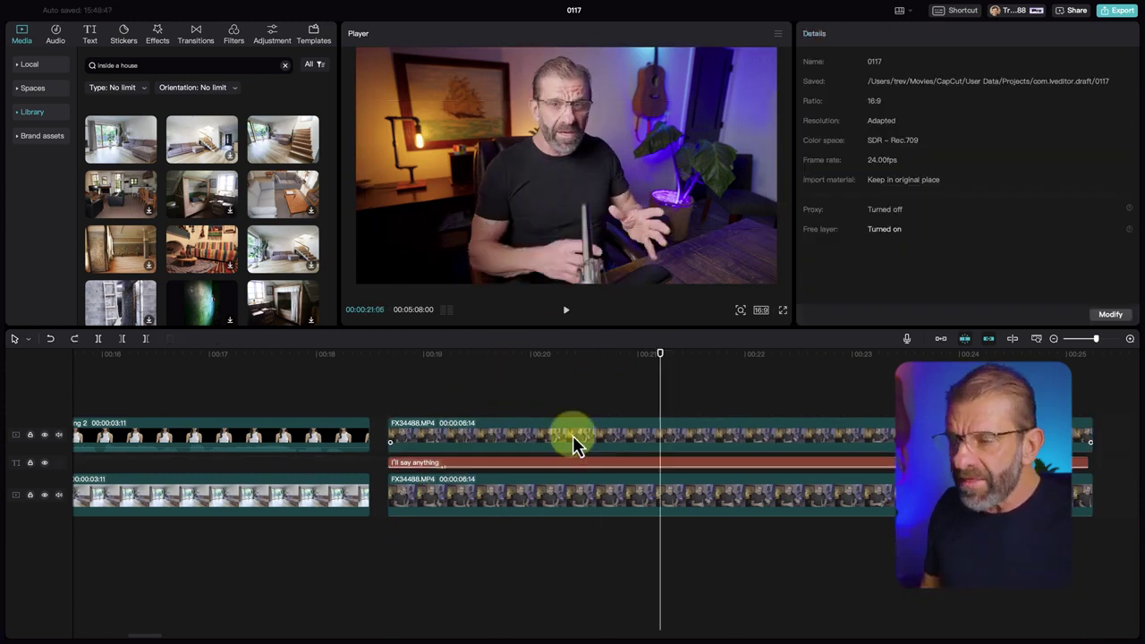
# Apply Auto cutout to the upper FX34488.MP4 clip so the person stands in front of the text.
pyautogui.click(573, 438)
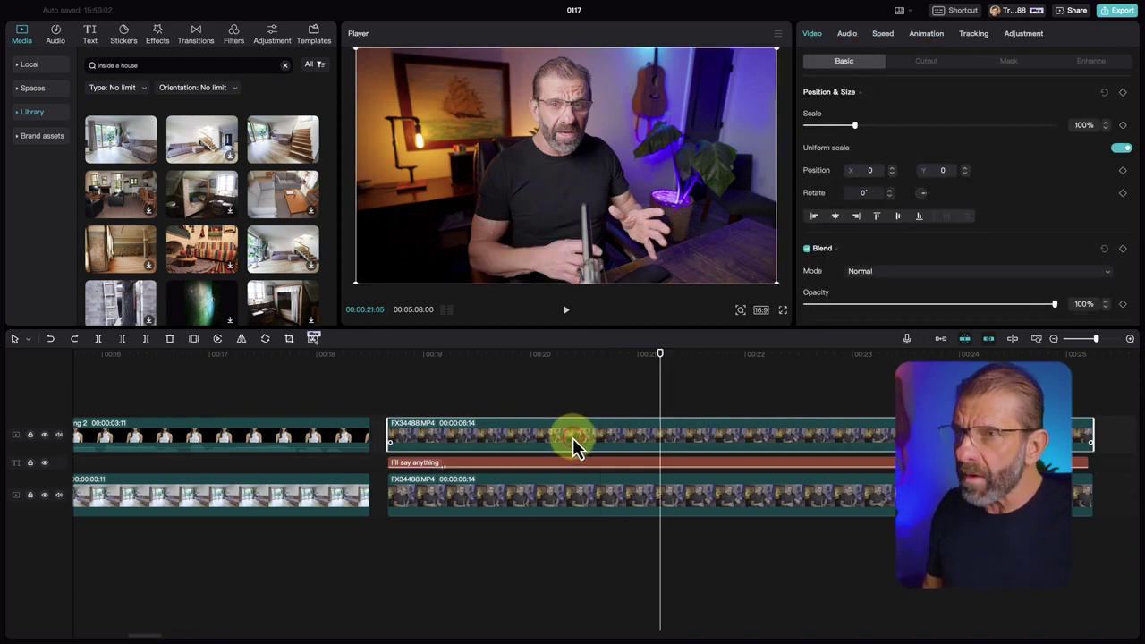
pyautogui.click(926, 63)
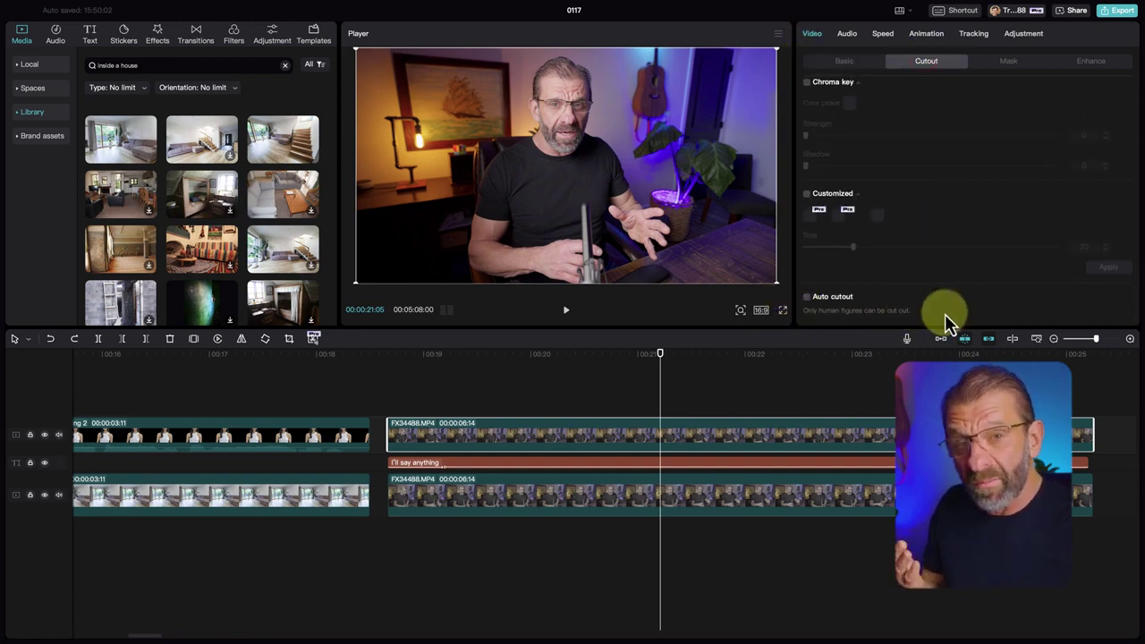
pyautogui.click(808, 300)
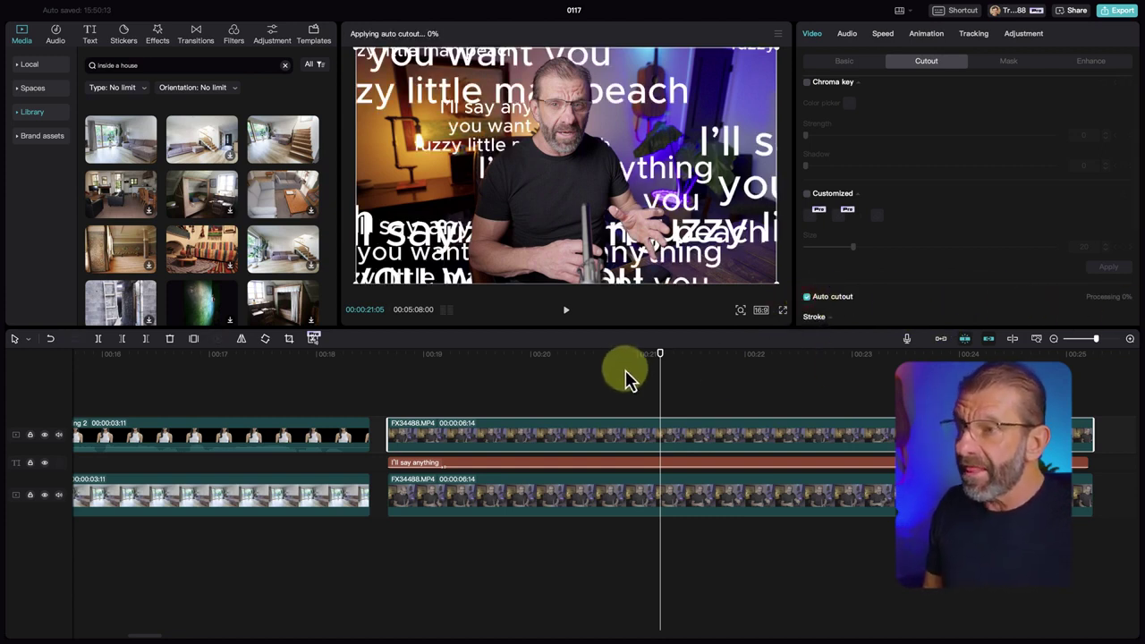
# Play the layered text and cutout from about 00:00:18:19 to 00:00:23:14.
pyautogui.moveTo(623, 370); pyautogui.dragTo(402, 373)
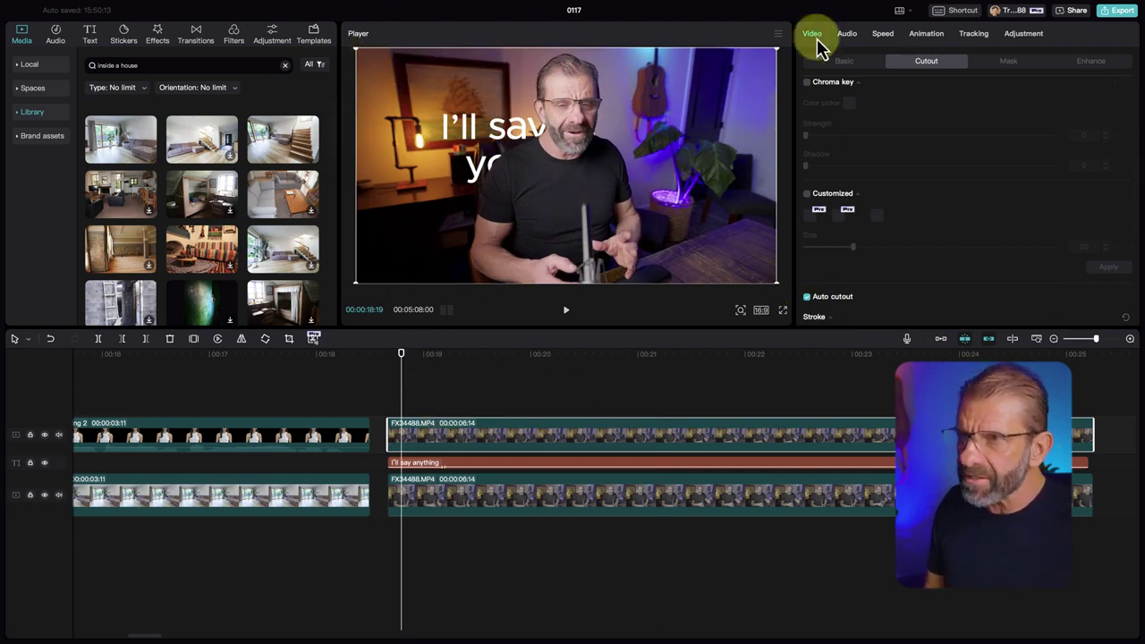
pyautogui.click(415, 399)
pyautogui.press('space')
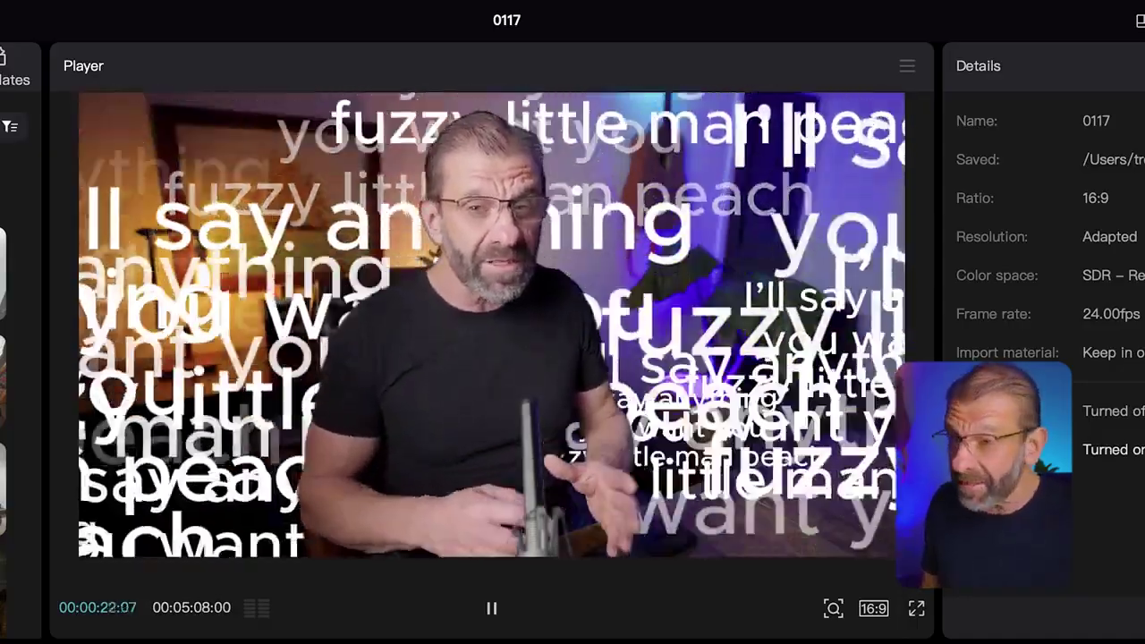
pyautogui.press('space')
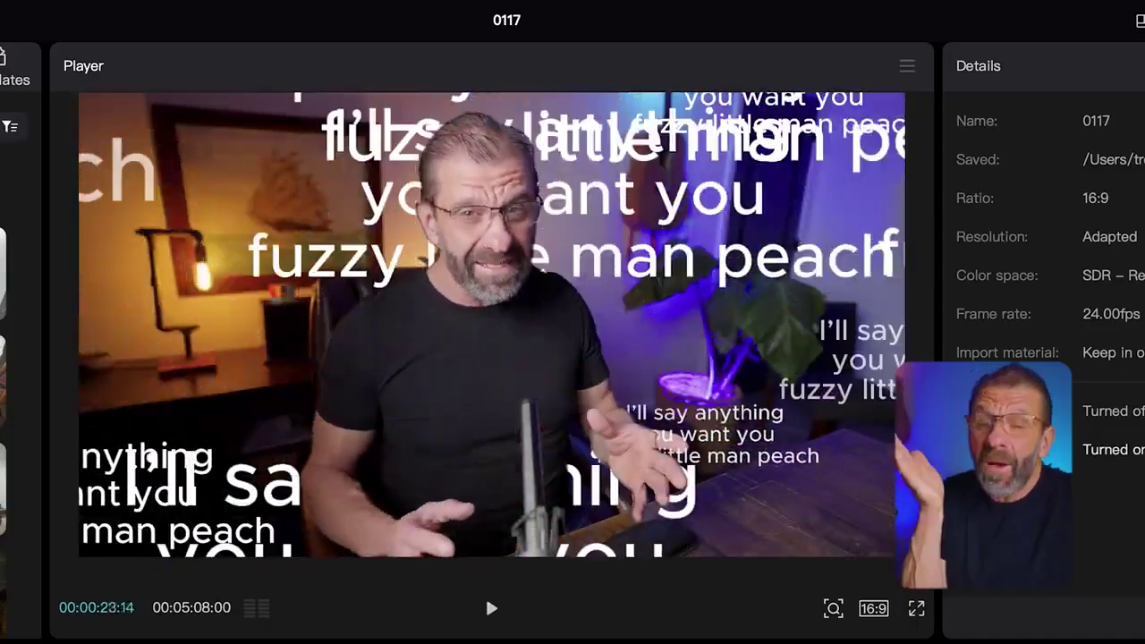
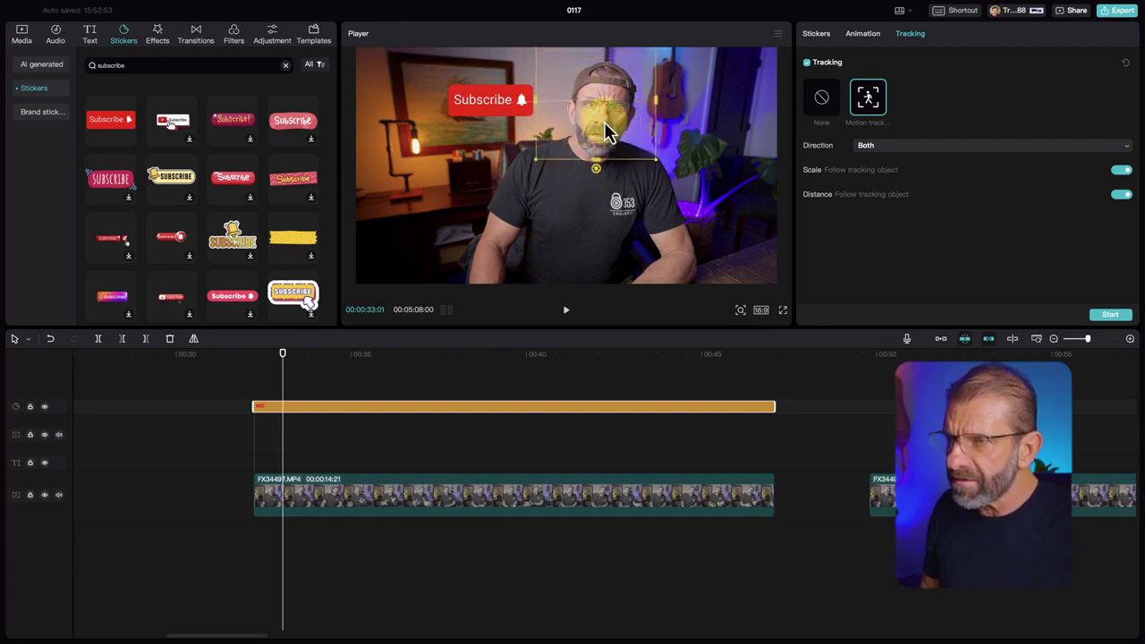
# Position the Subscribe sticker's motion tracking box over the man's head and face and start tracking.
pyautogui.moveTo(606, 134); pyautogui.dragTo(611, 152)
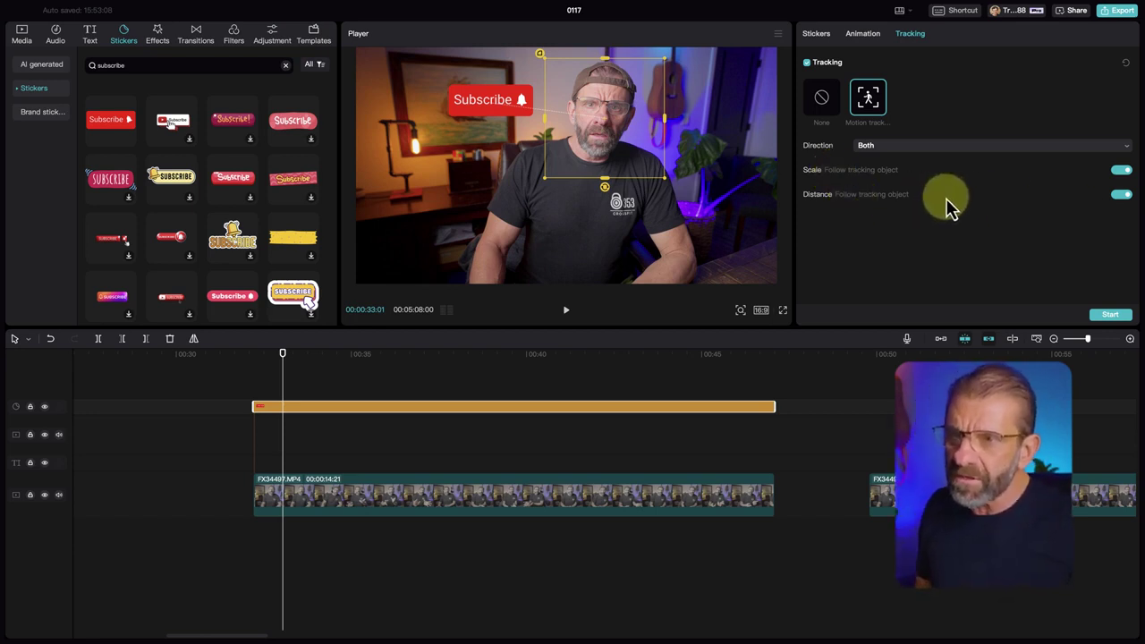
pyautogui.click(1111, 316)
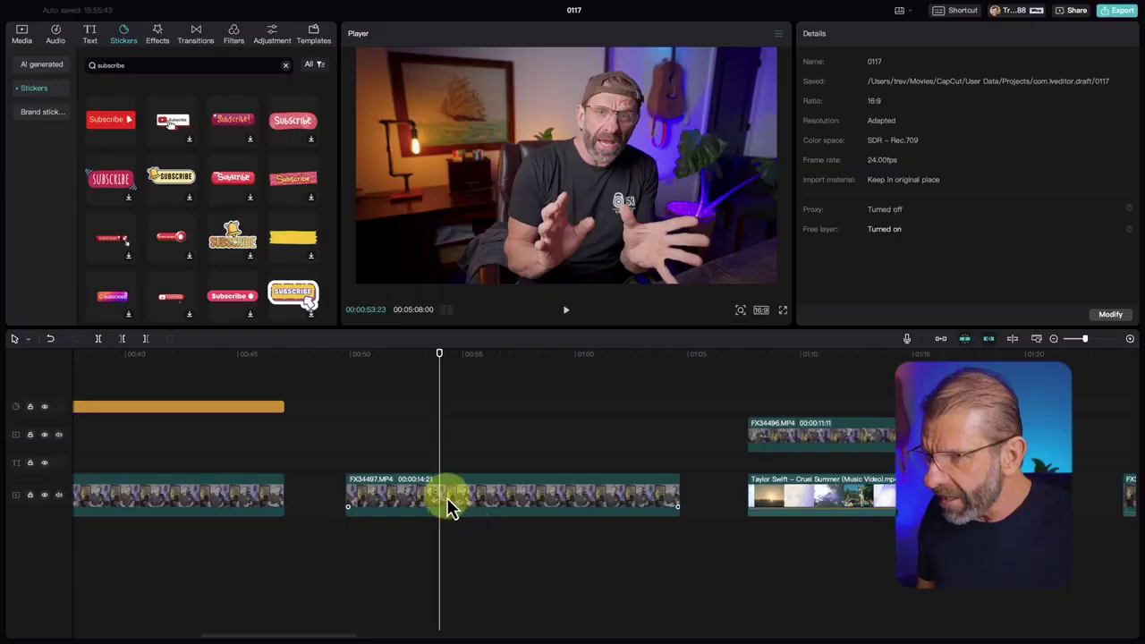
# Turn on face camera tracking for the second FX34497.MP4 clip and enable Fit to canvas.
pyautogui.click(449, 496)
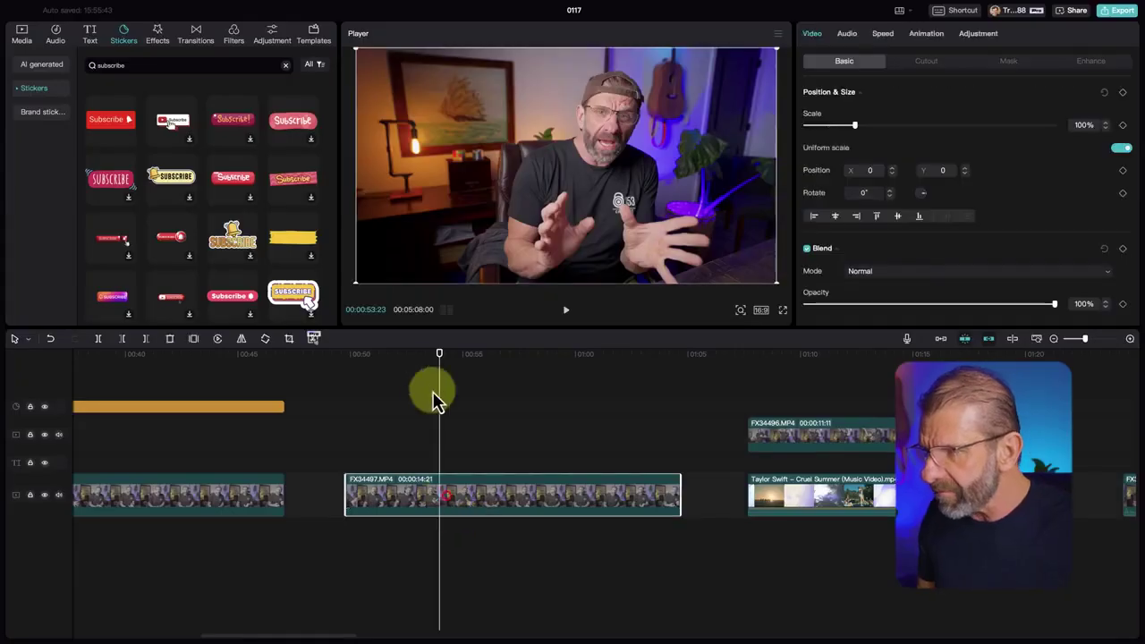
pyautogui.moveTo(427, 371); pyautogui.dragTo(539, 374)
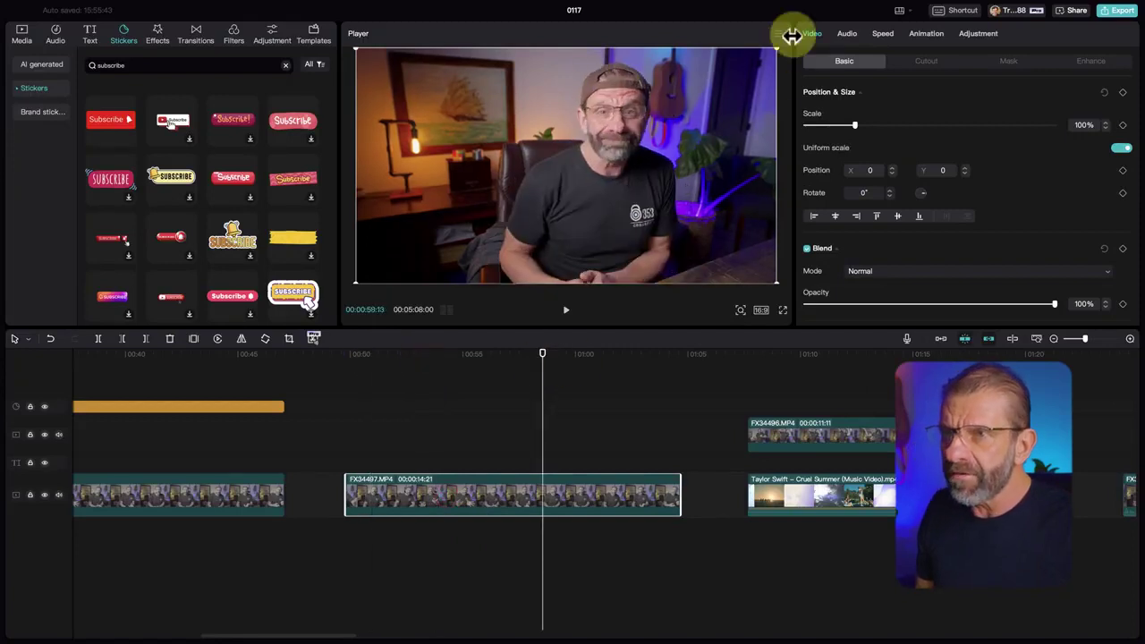
pyautogui.scroll(-10, 962, 174)
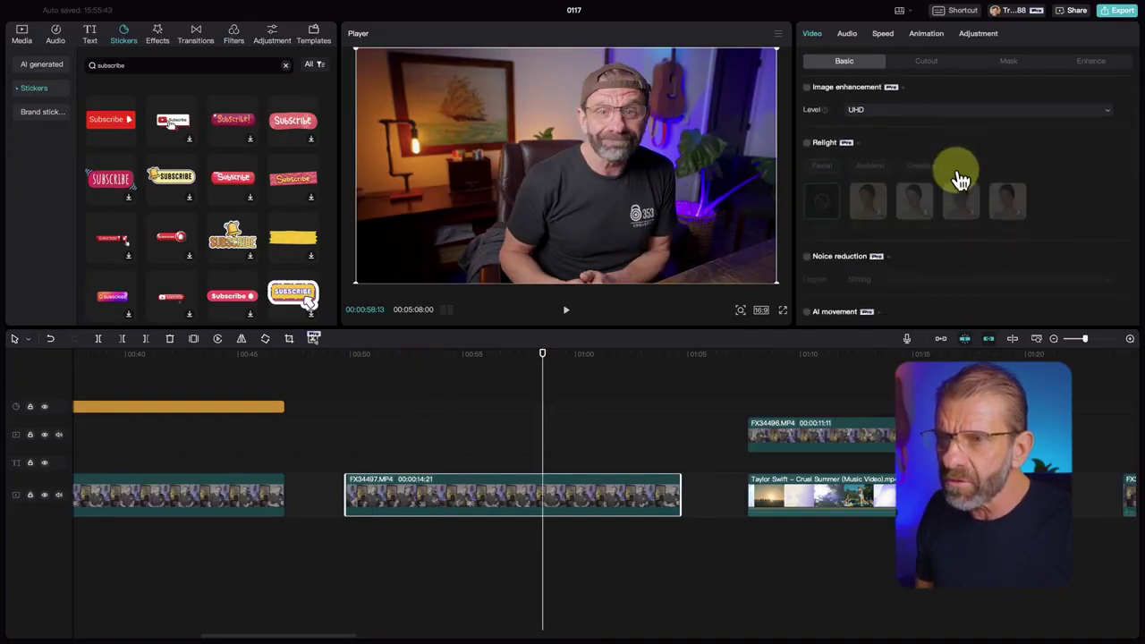
pyautogui.scroll(-3, 960, 179)
pyautogui.click(808, 132)
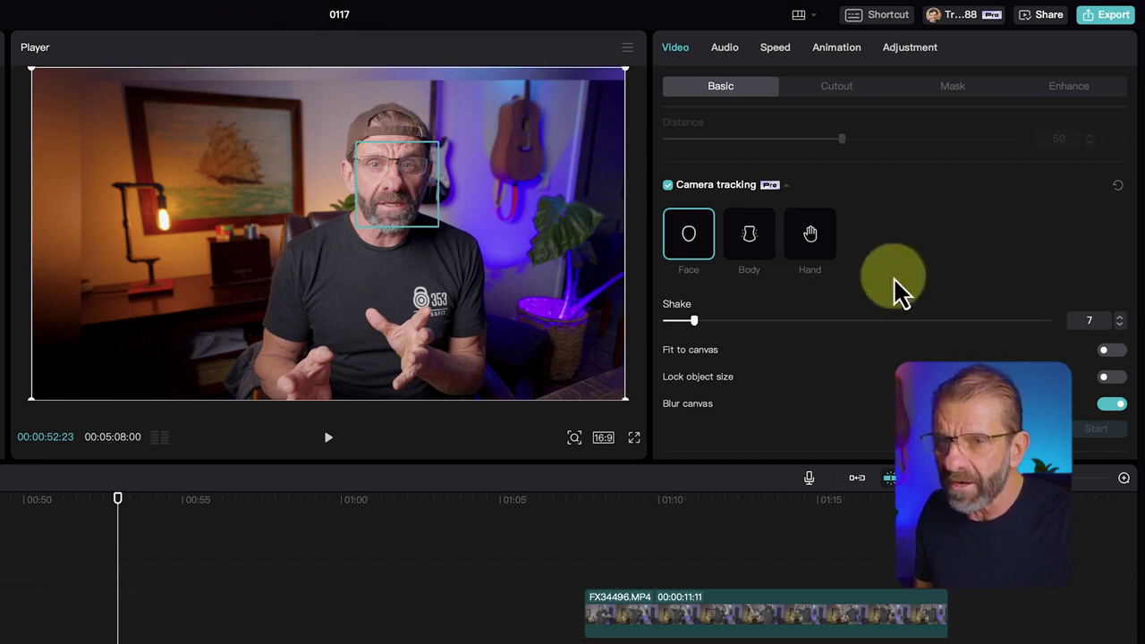
pyautogui.click(1116, 351)
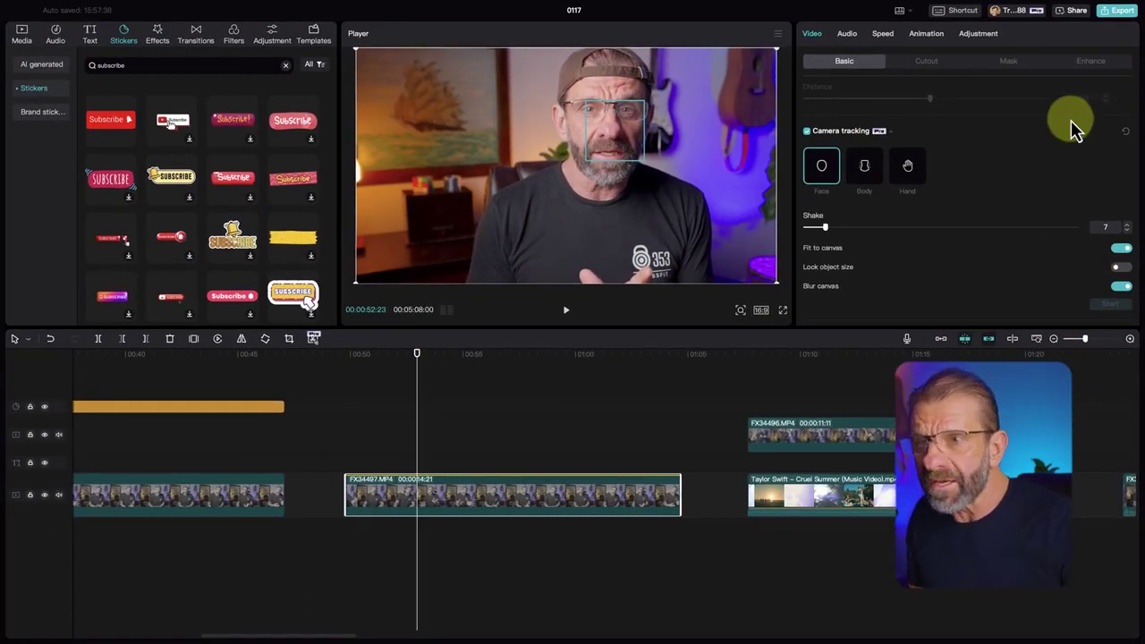
# Preview the camera-tracked FX34497.MP4 clip full screen from about 00:00:50:10.
pyautogui.click(580, 500)
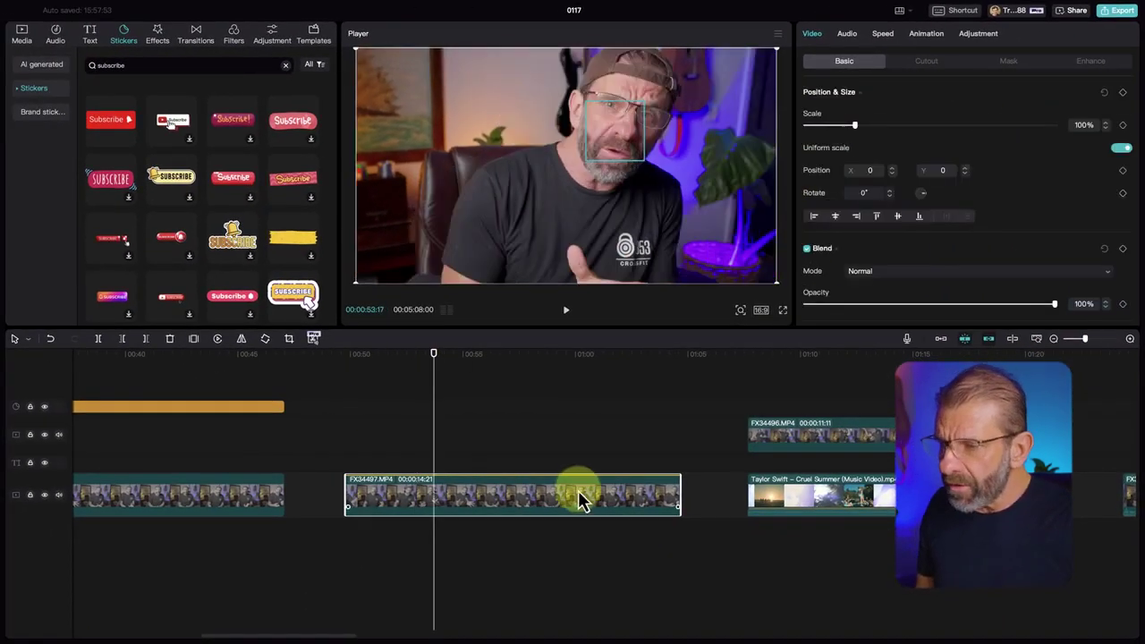
pyautogui.click(471, 402)
pyautogui.moveTo(470, 368); pyautogui.dragTo(359, 373)
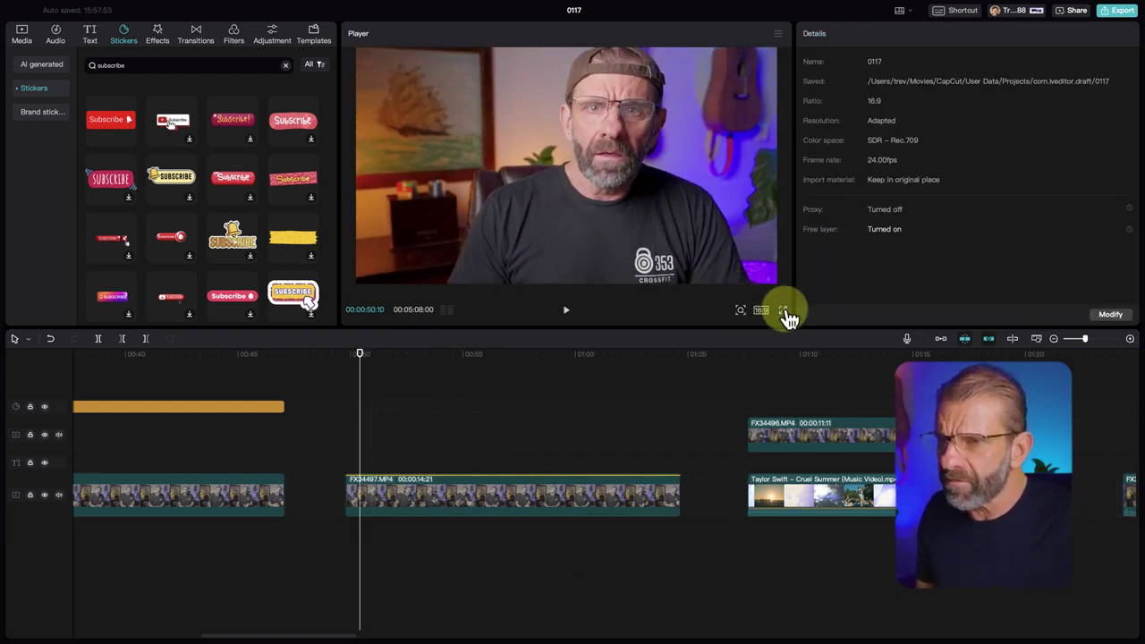
pyautogui.click(783, 311)
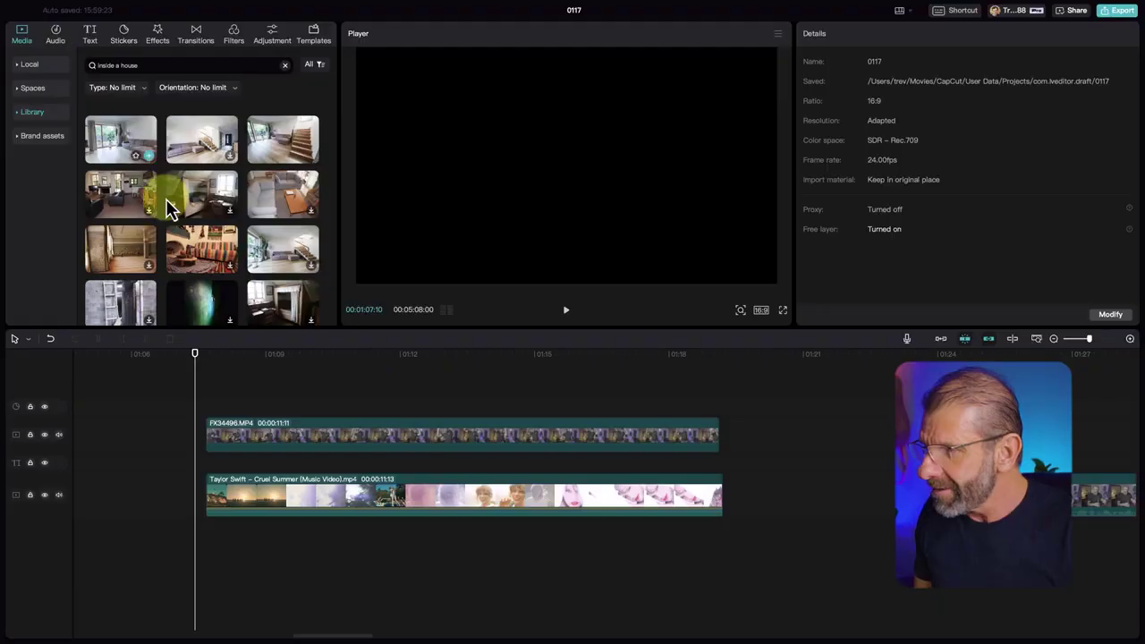
# Apply the Dynamic AI movement to the FX34496.MP4 clip above the music video.
pyautogui.moveTo(239, 362); pyautogui.dragTo(206, 413)
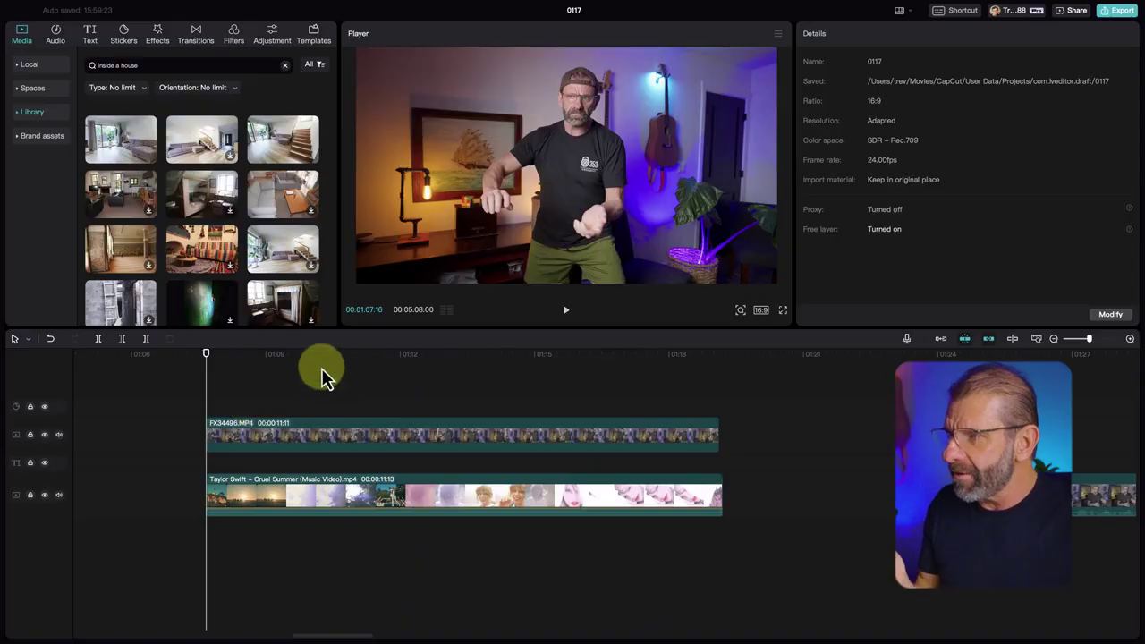
pyautogui.moveTo(320, 367); pyautogui.dragTo(396, 421)
pyautogui.click(398, 434)
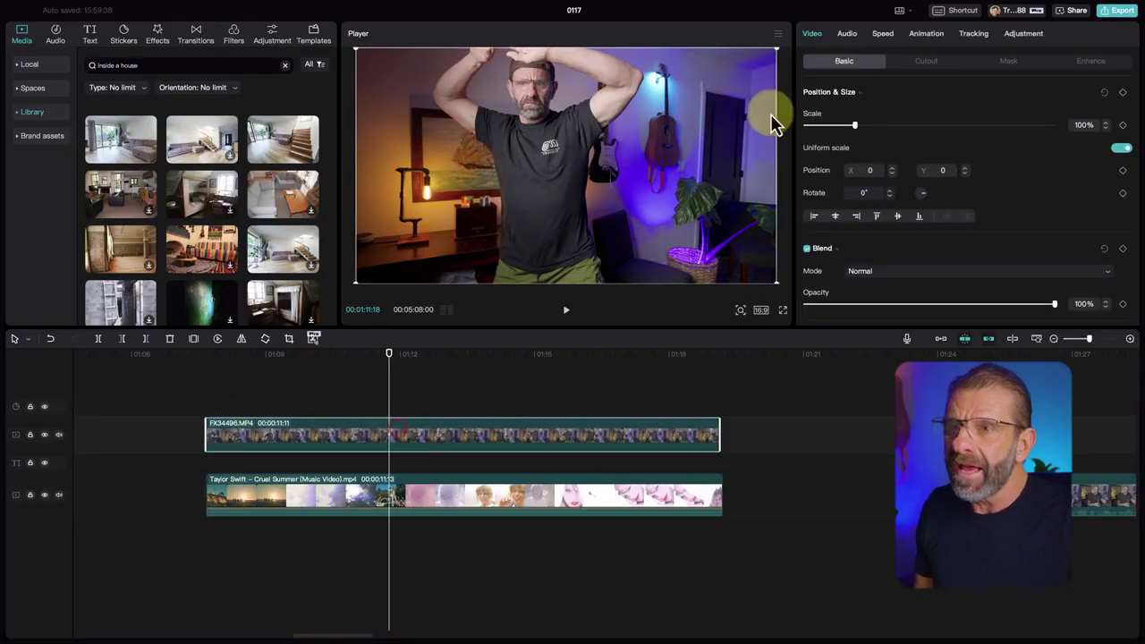
pyautogui.scroll(-10, 890, 190)
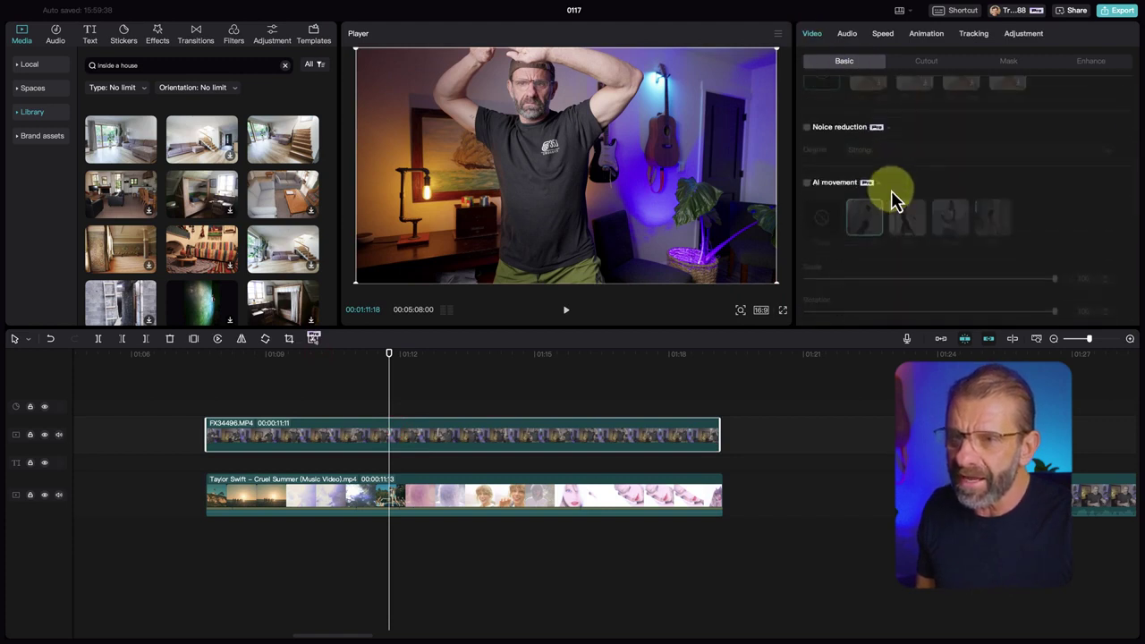
pyautogui.scroll(5, 890, 203)
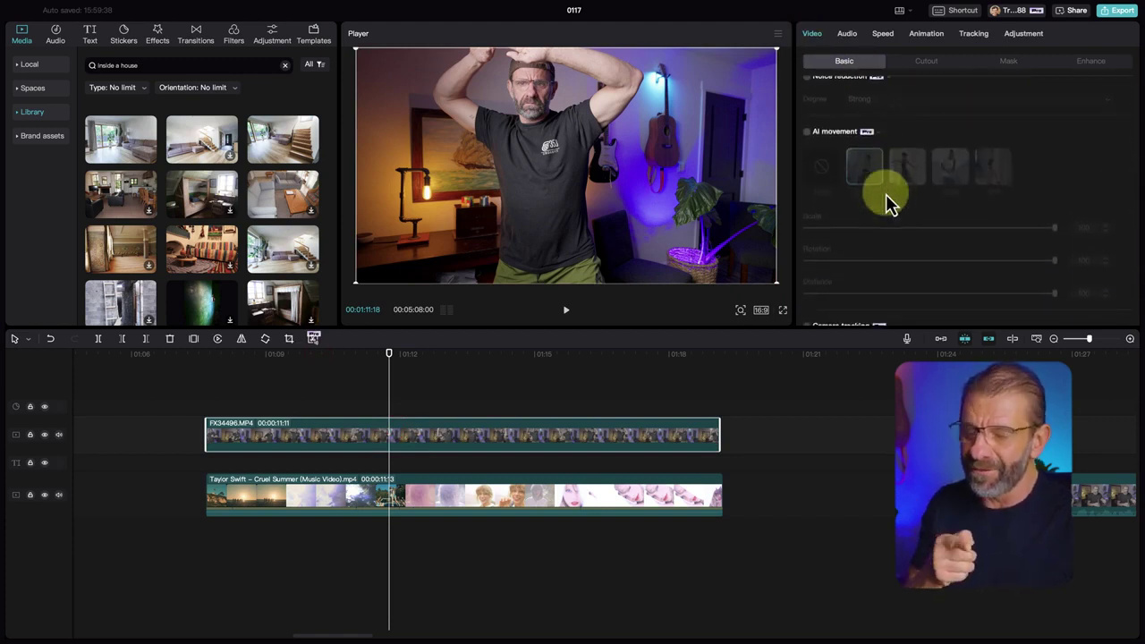
pyautogui.click(808, 133)
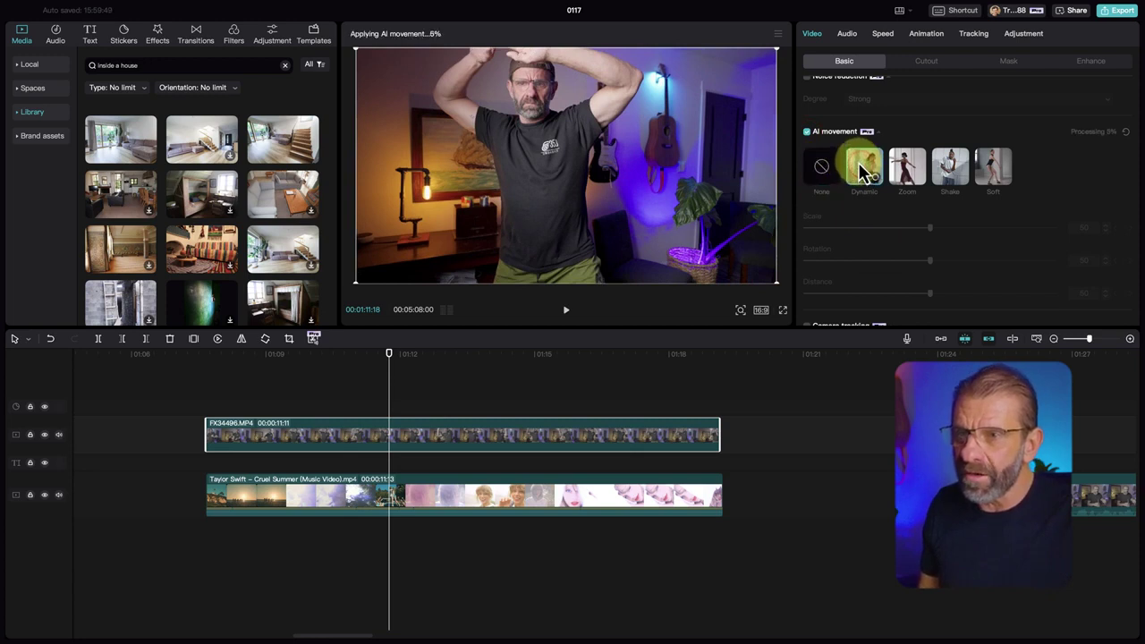
# Play the FX34496.MP4 clip with its AI movement from its start at 00:01:07:16.
pyautogui.scroll(-3, 922, 239)
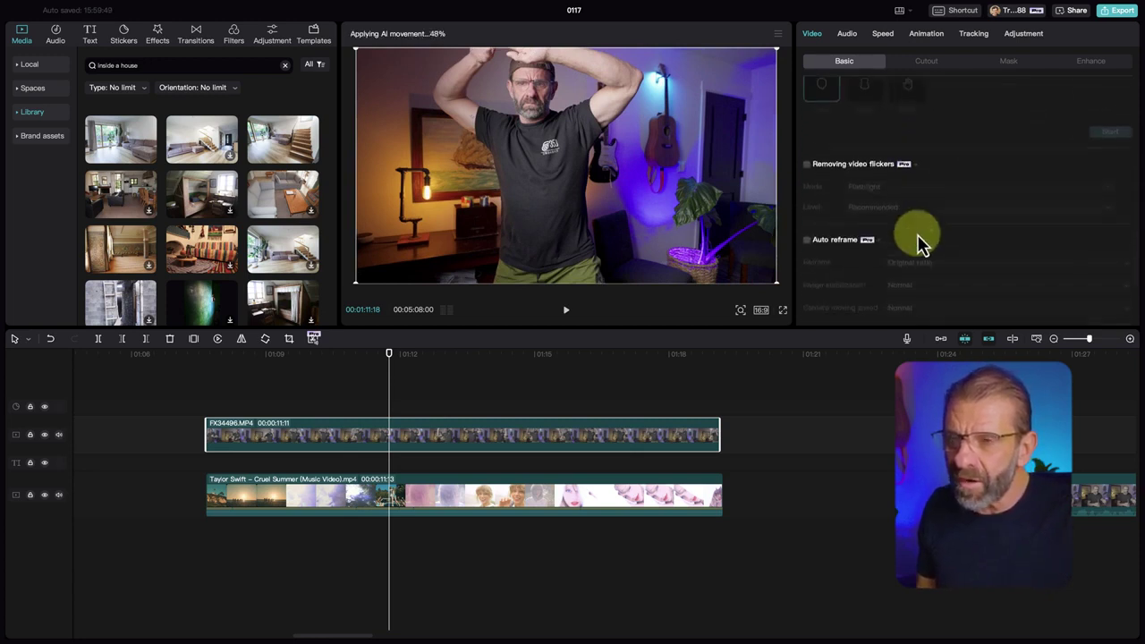
pyautogui.scroll(2, 921, 239)
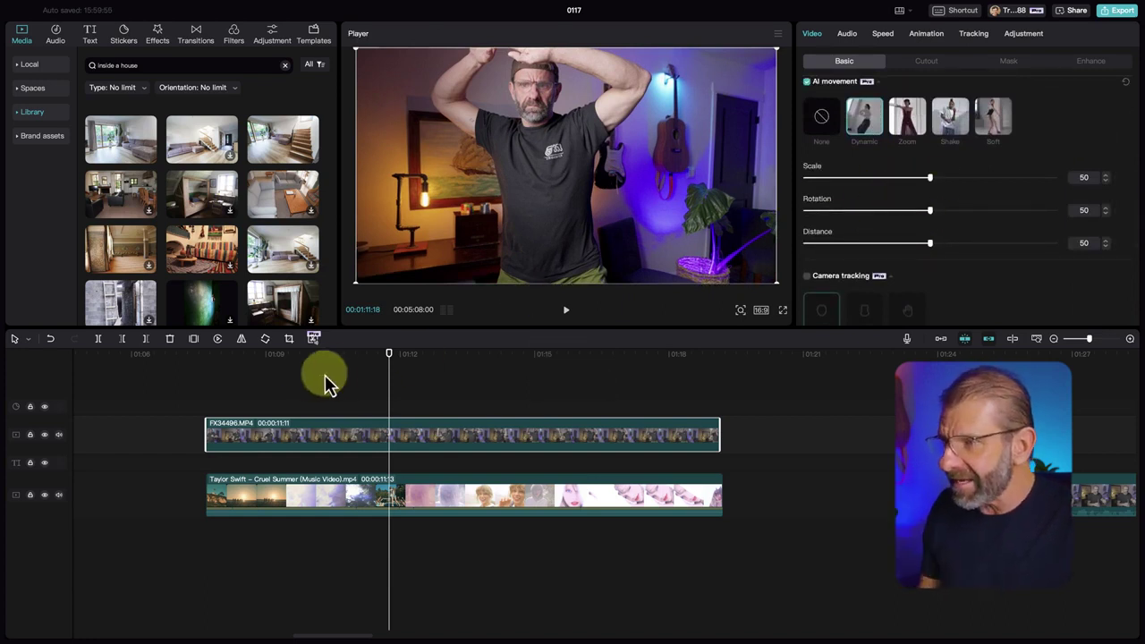
pyautogui.moveTo(304, 367); pyautogui.dragTo(208, 366)
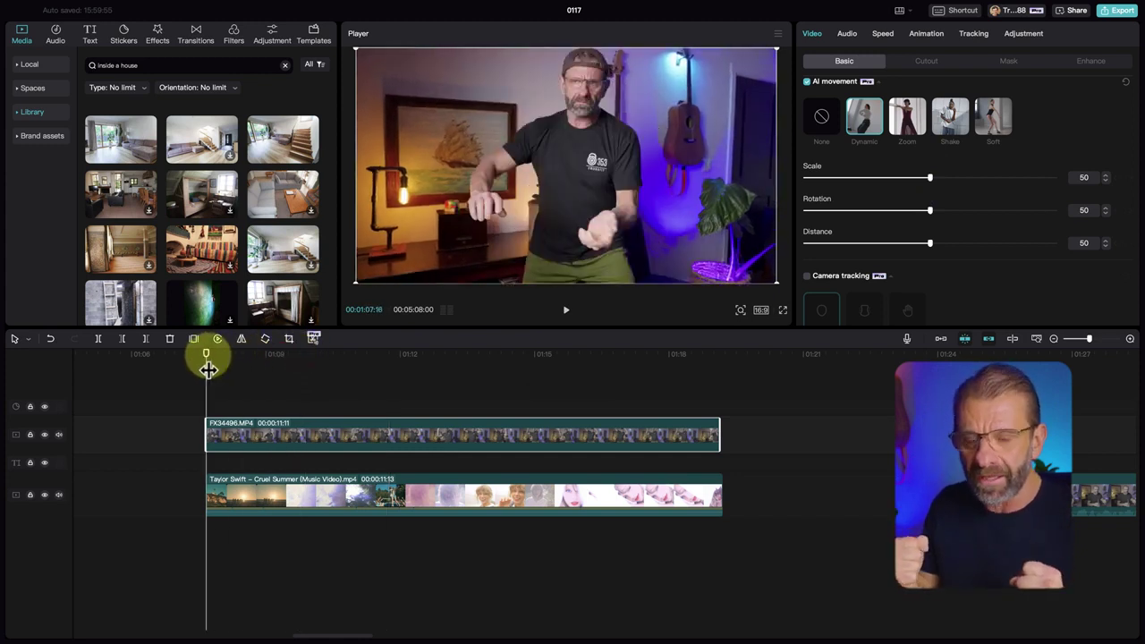
pyautogui.press('space')
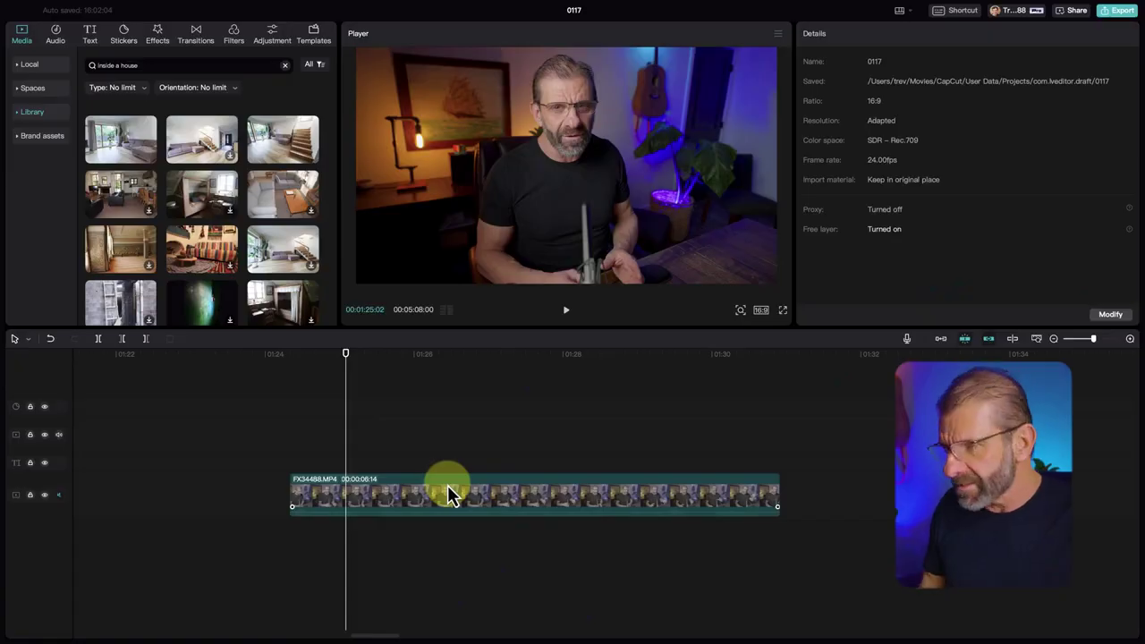
# Enable the Body enhancement for the FX34488.MP4 clip at about 00:01:25:02.
pyautogui.click(447, 496)
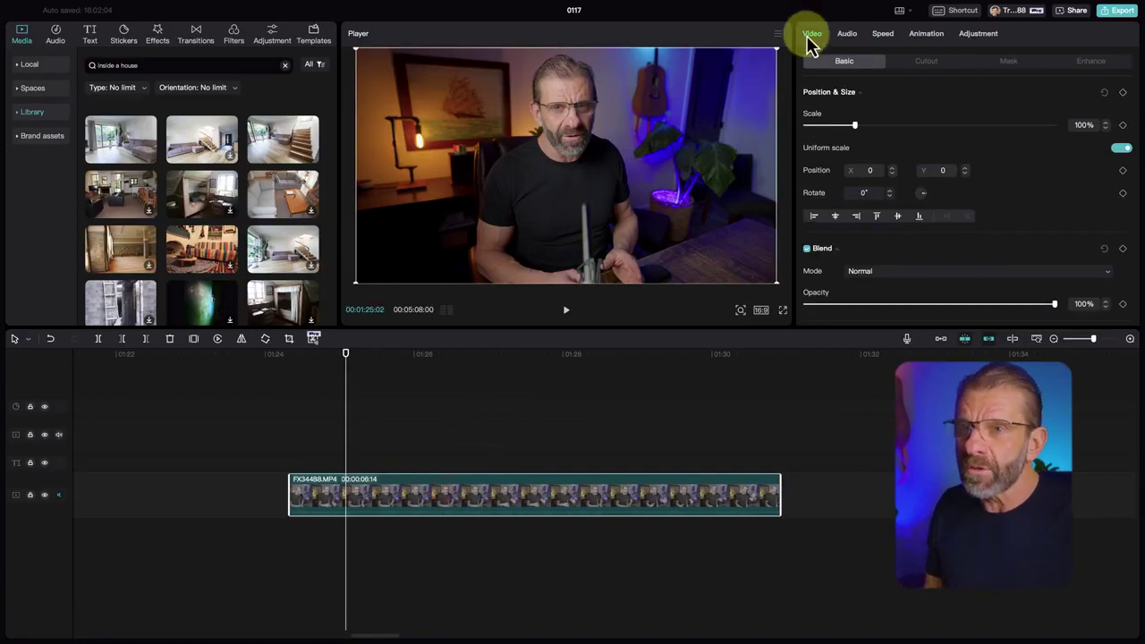
pyautogui.click(1090, 63)
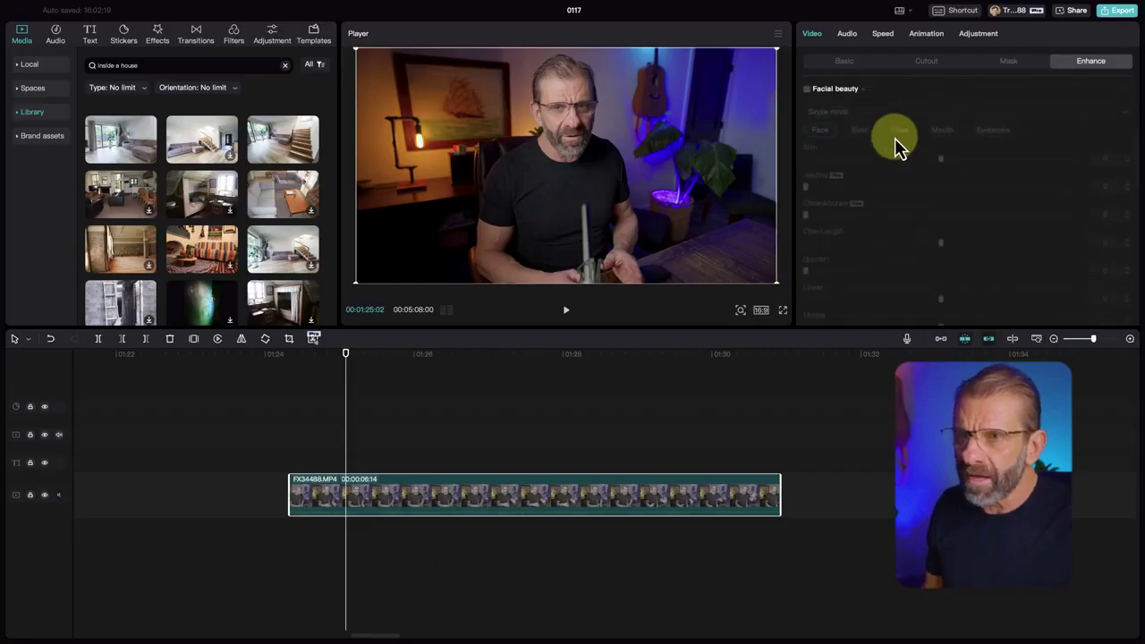
pyautogui.scroll(-10, 899, 147)
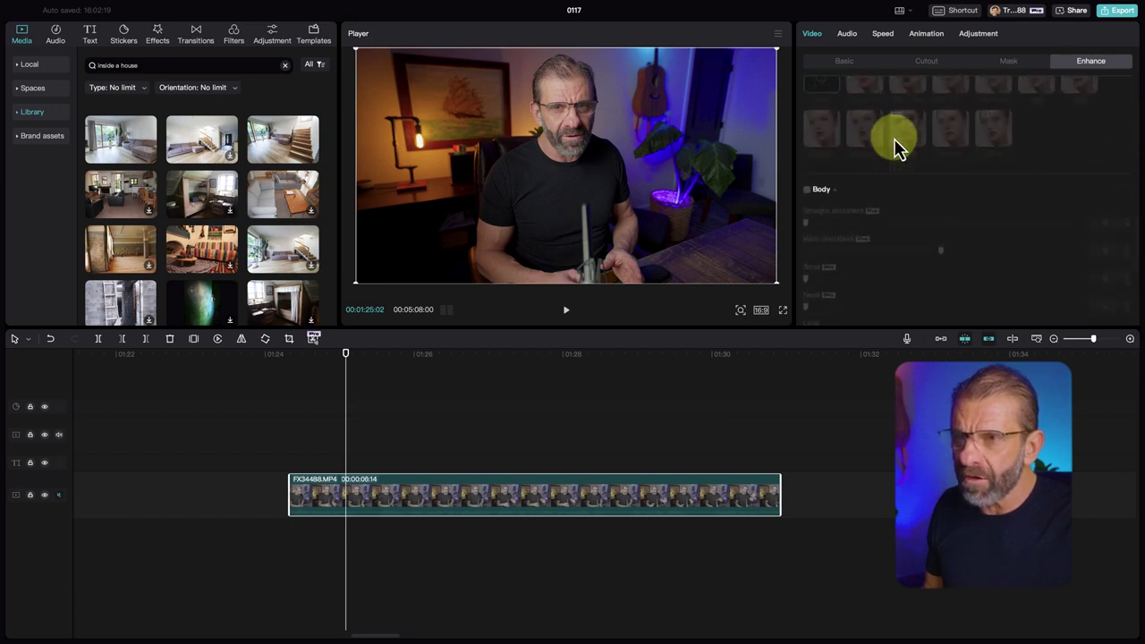
pyautogui.scroll(-5, 898, 148)
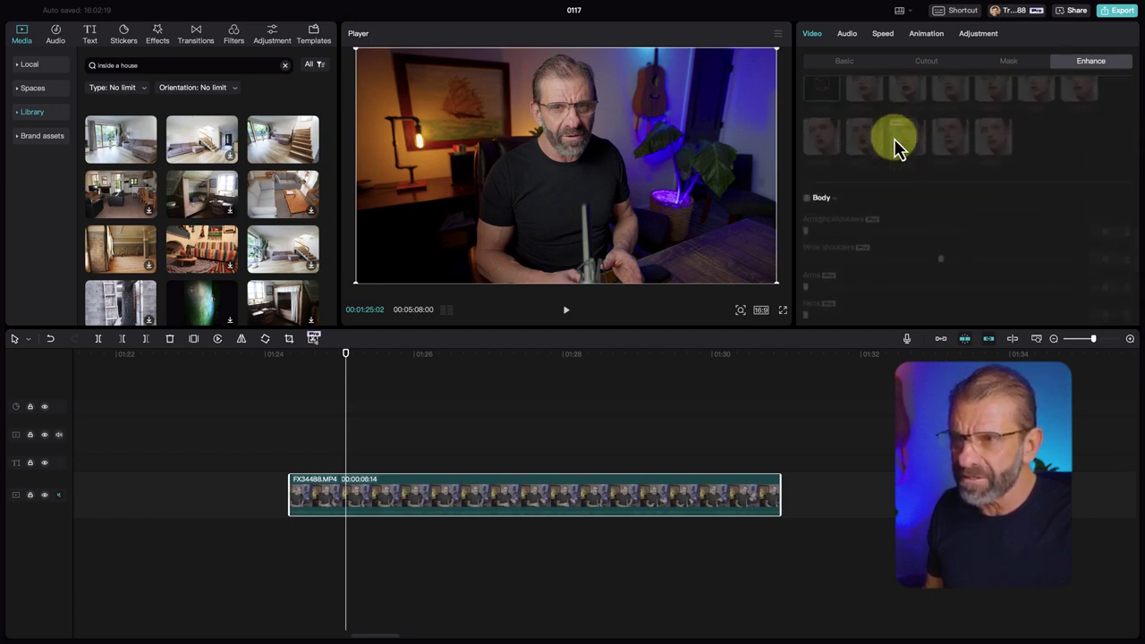
pyautogui.scroll(-3, 899, 148)
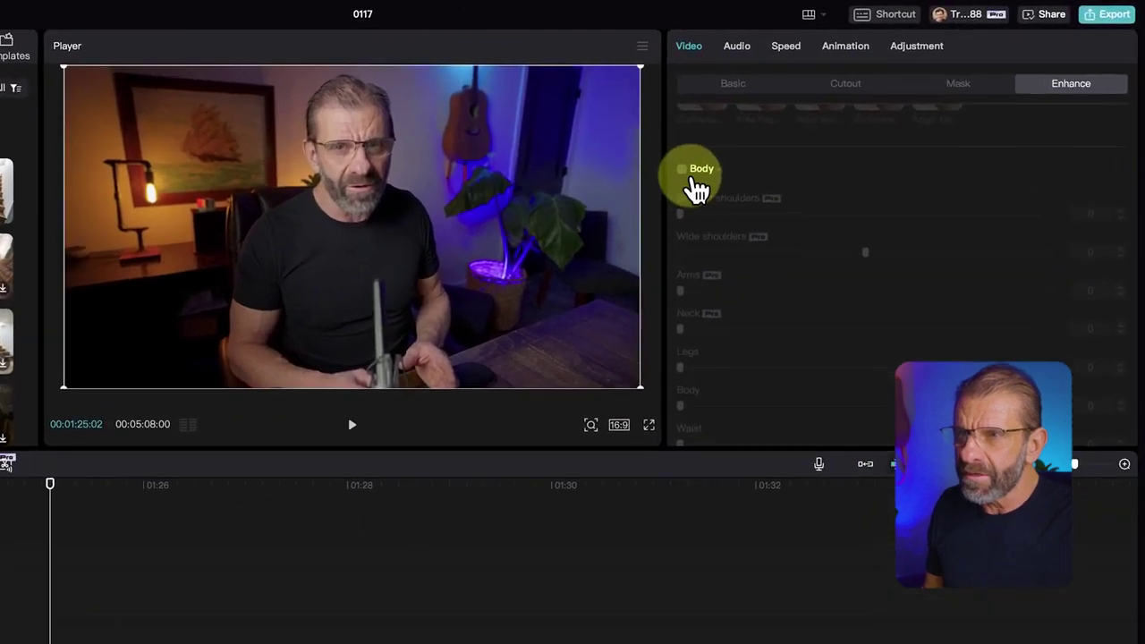
pyautogui.click(686, 172)
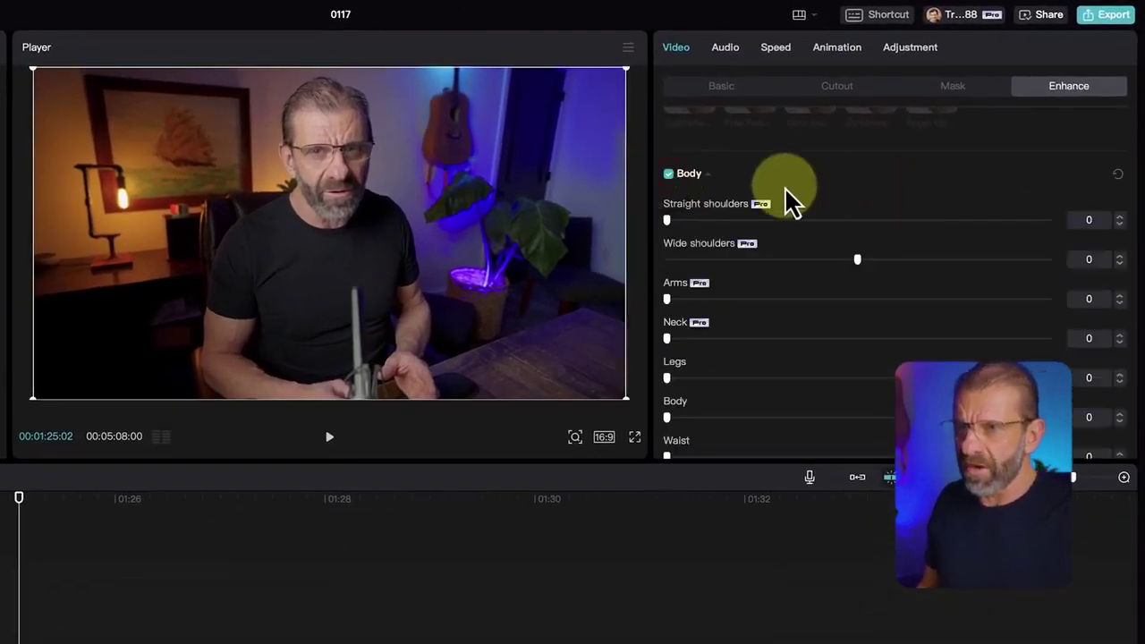
# Set the body enhancement's Straight shoulders to 95 and Wide shoulders to 37.
pyautogui.moveTo(665, 219); pyautogui.dragTo(1031, 219)
pyautogui.moveTo(857, 260); pyautogui.dragTo(999, 261)
pyautogui.moveTo(787, 295); pyautogui.dragTo(636, 291)
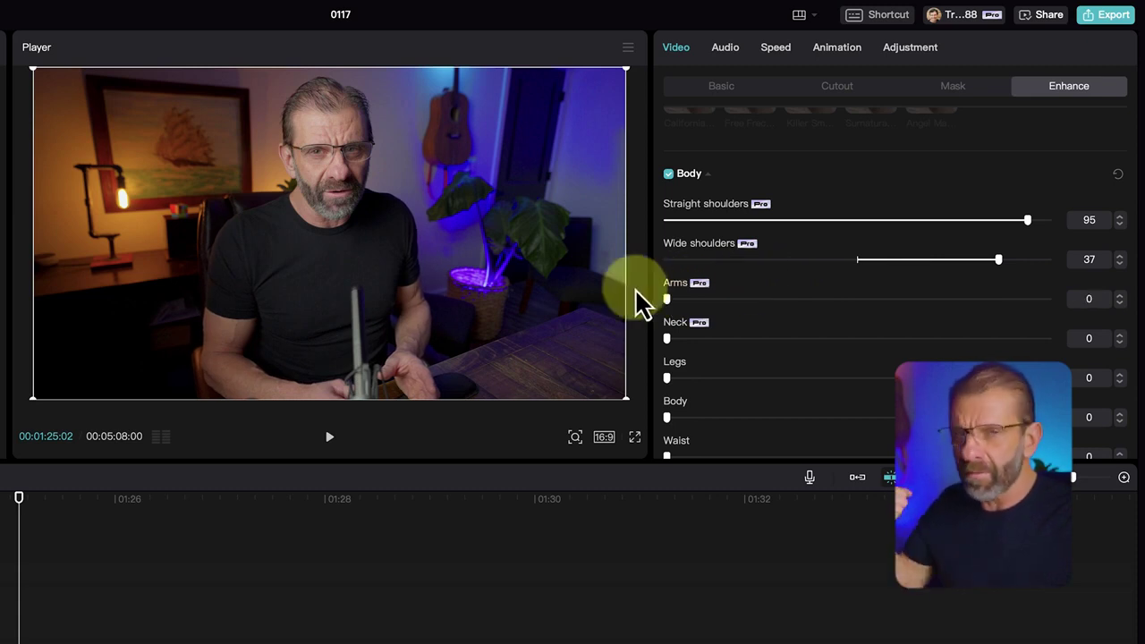
# Set the body enhancement's Body to 66 and Waist to 38.
pyautogui.scroll(-2, 823, 345)
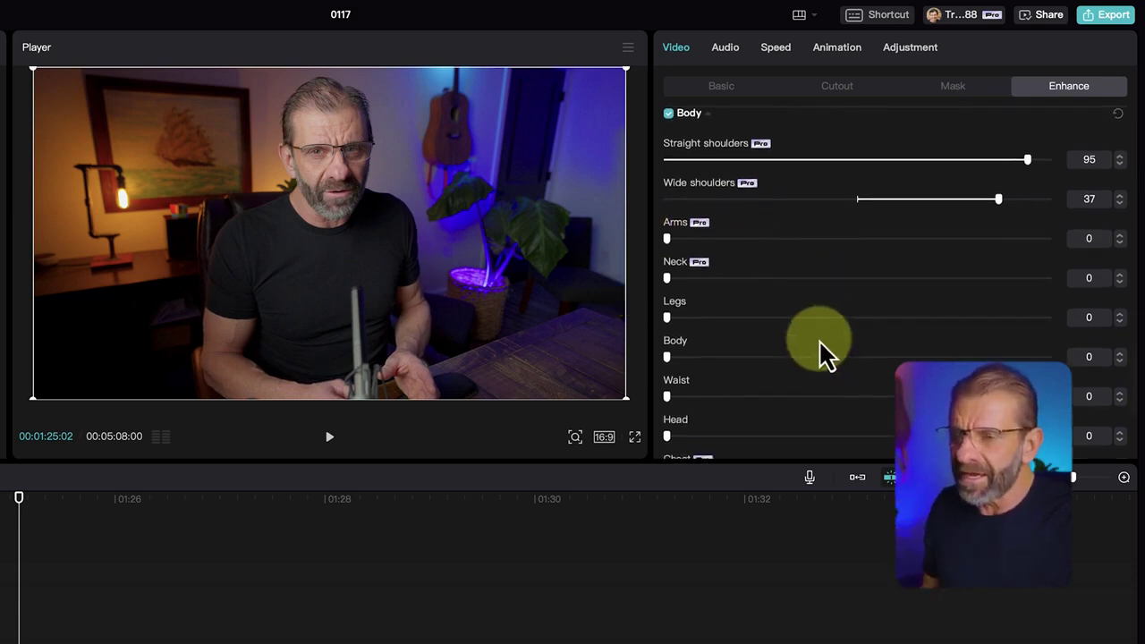
pyautogui.moveTo(672, 367); pyautogui.dragTo(926, 352)
pyautogui.moveTo(672, 396); pyautogui.dragTo(814, 396)
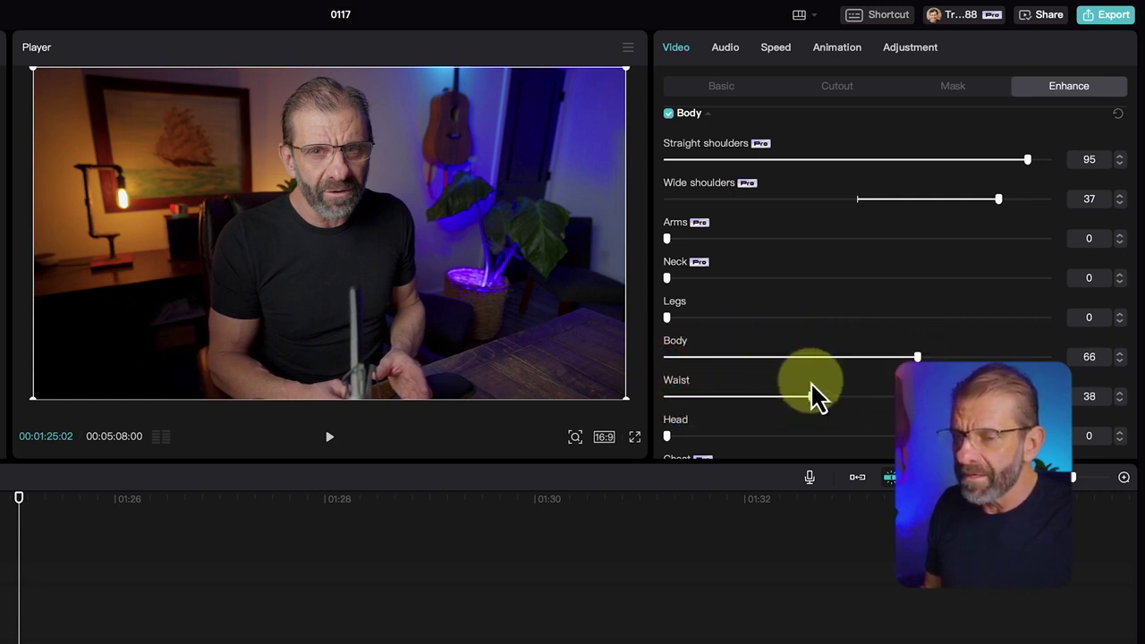
# Look through the remaining body enhancement settings and the makeup looks above them.
pyautogui.scroll(-2, 816, 398)
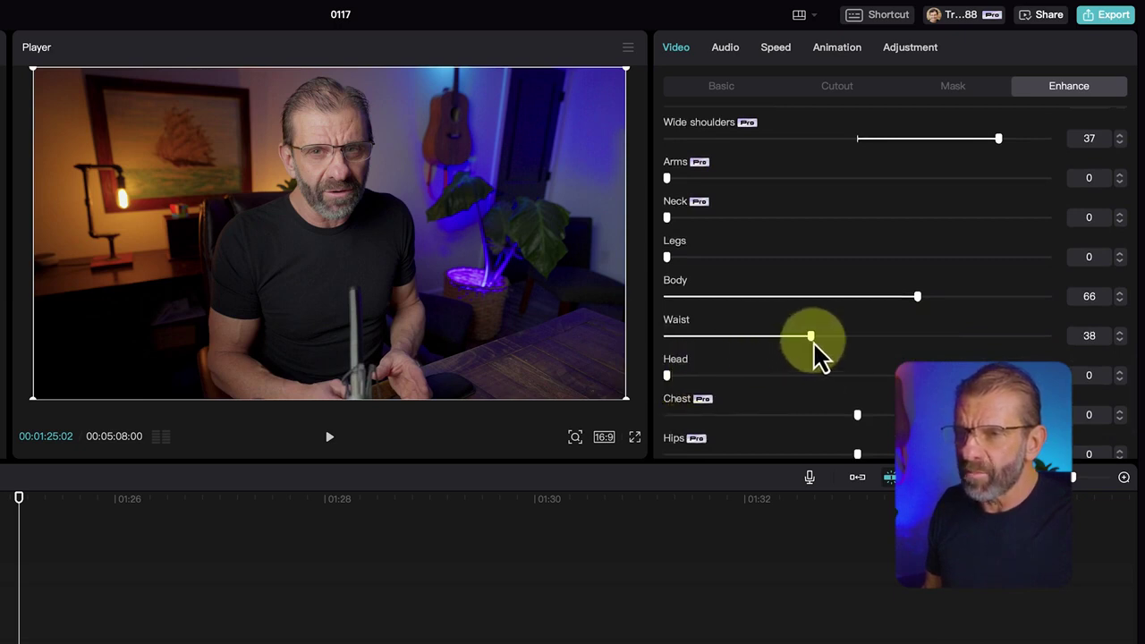
pyautogui.moveTo(768, 387); pyautogui.dragTo(537, 383)
pyautogui.scroll(-2, 761, 364)
pyautogui.scroll(4, 767, 367)
pyautogui.scroll(3, 767, 366)
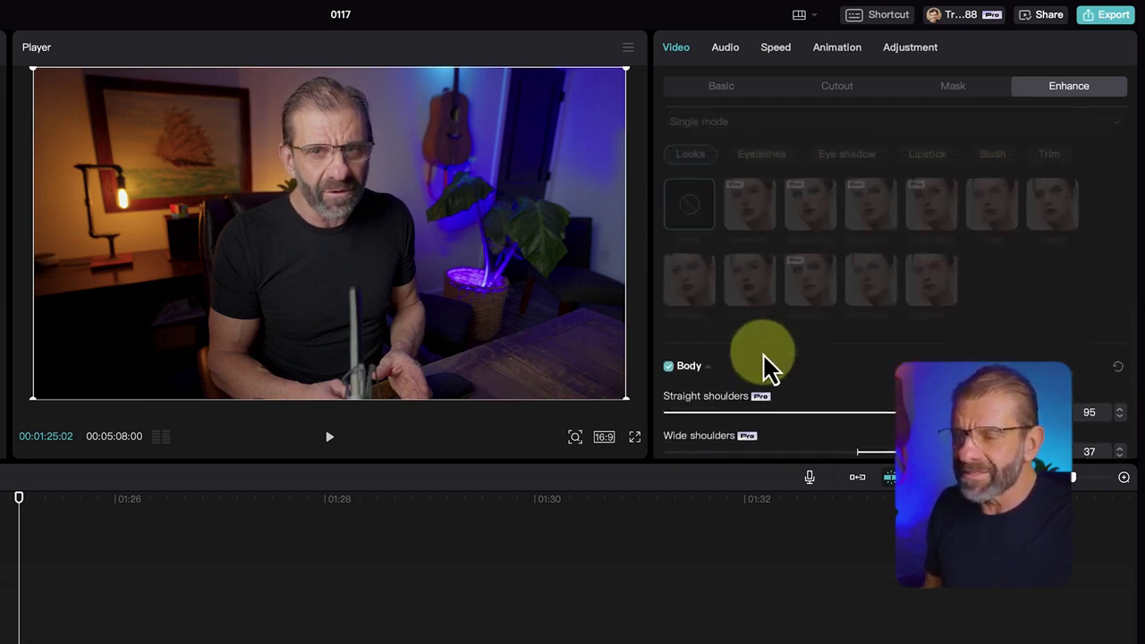
pyautogui.scroll(-3, 762, 369)
pyautogui.scroll(-1, 755, 371)
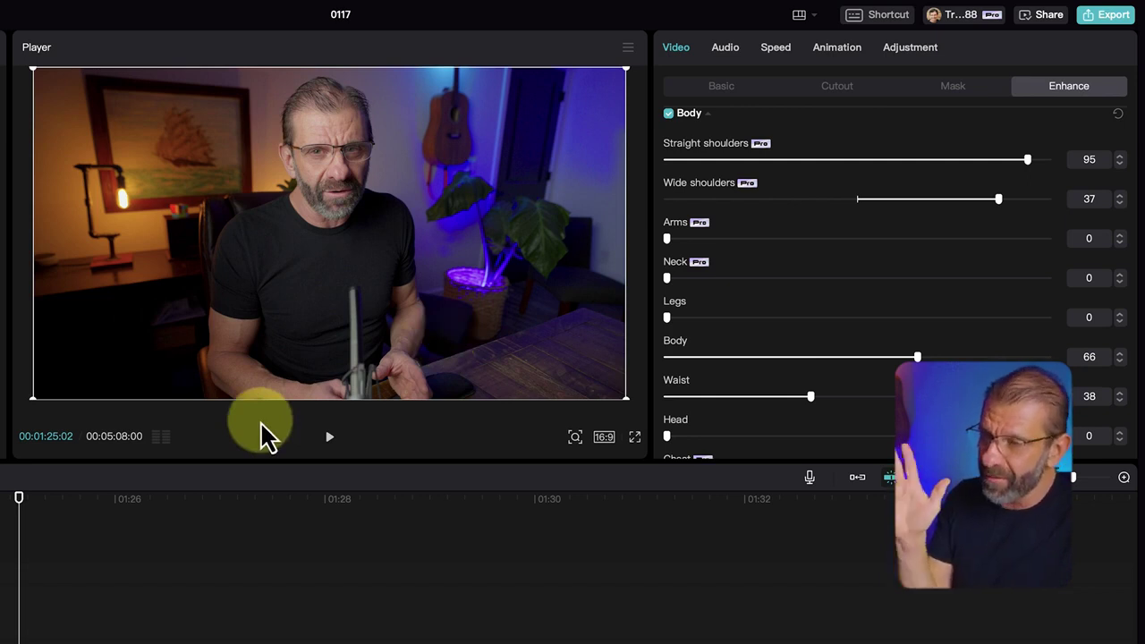
# Play the FX34488.MP4 clip full screen to check the body enhancement.
pyautogui.click(38, 512)
pyautogui.click(635, 437)
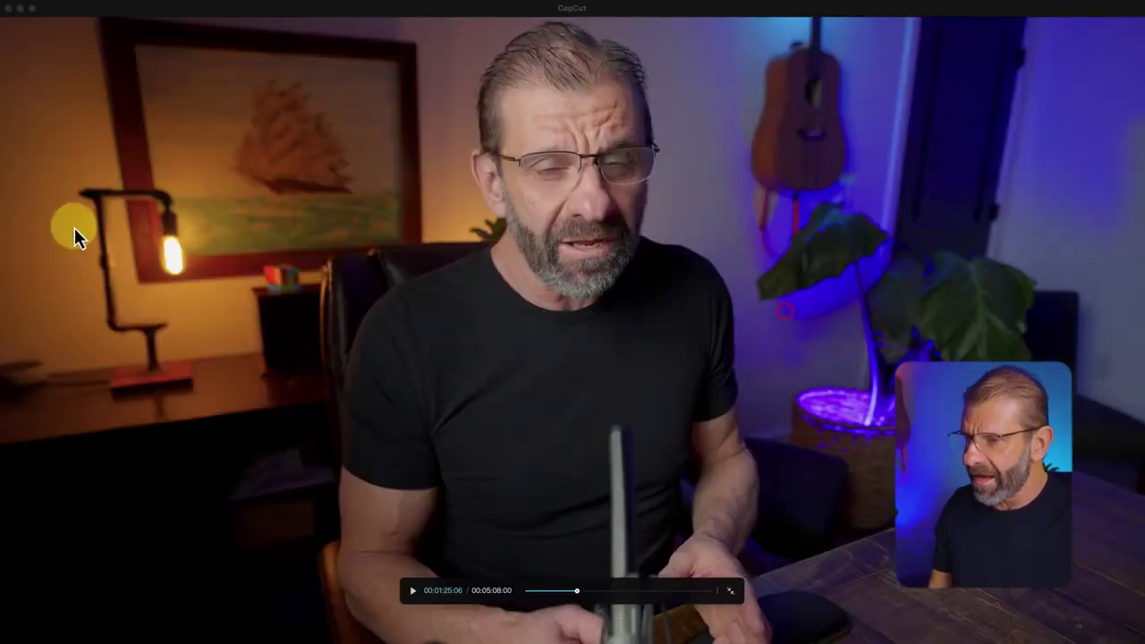
pyautogui.press('space')
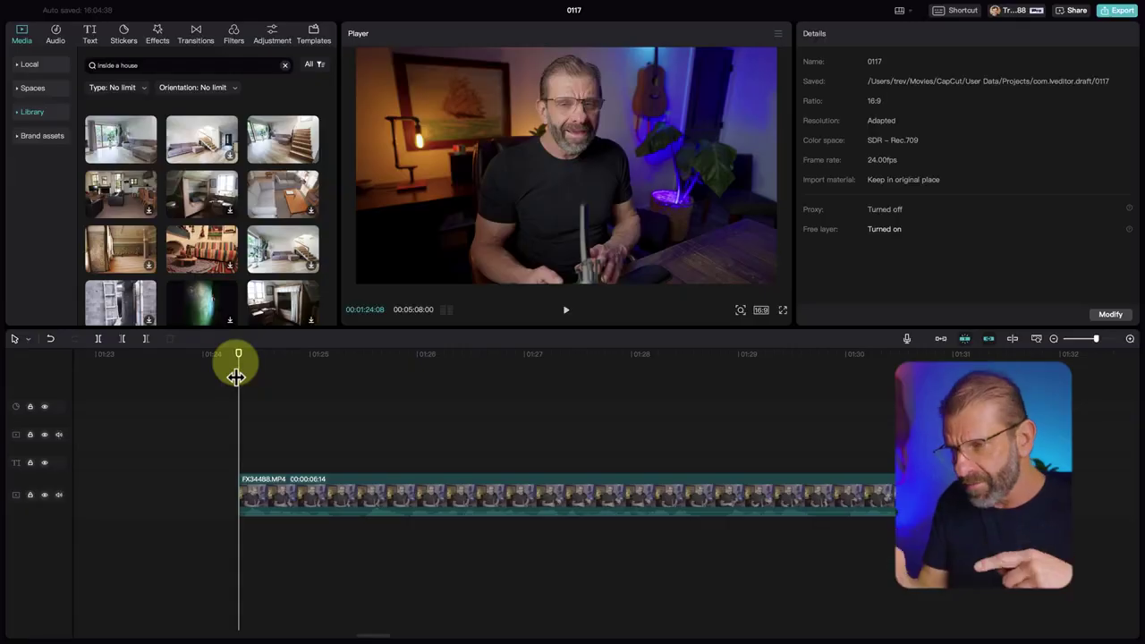
# Create auto captions from the speech, with English as the recognition language.
pyautogui.click(420, 501)
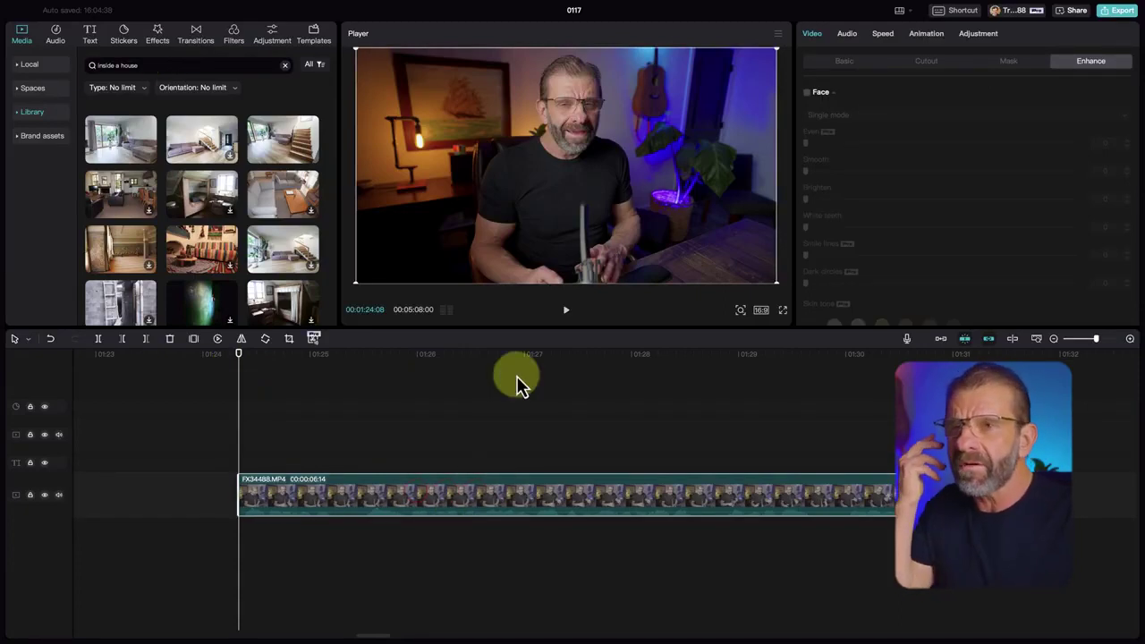
pyautogui.click(92, 36)
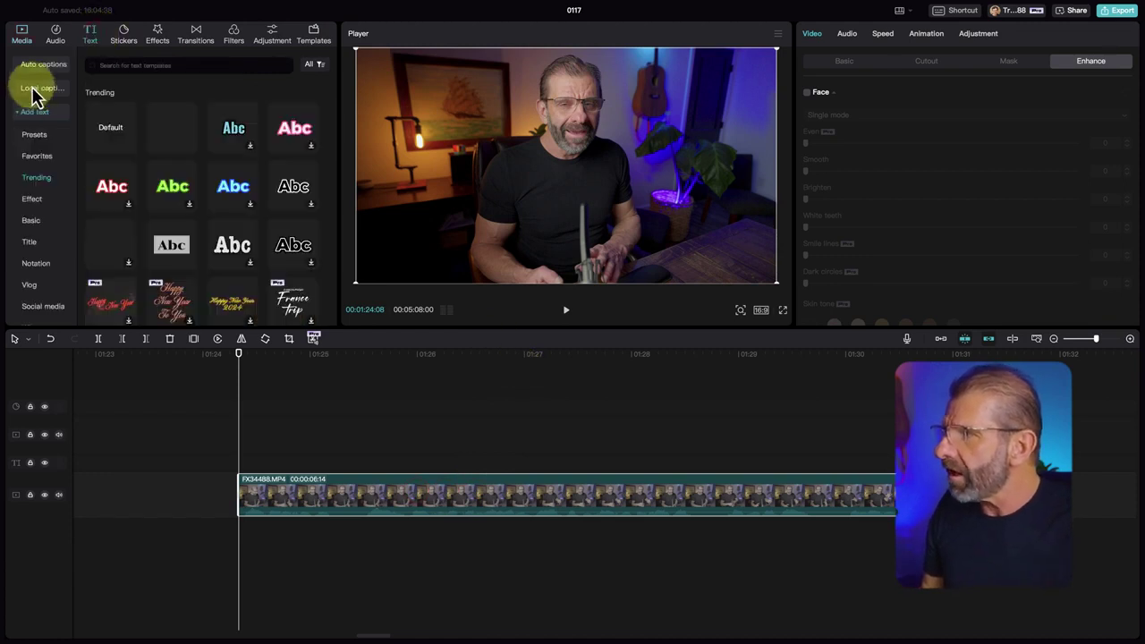
pyautogui.click(44, 66)
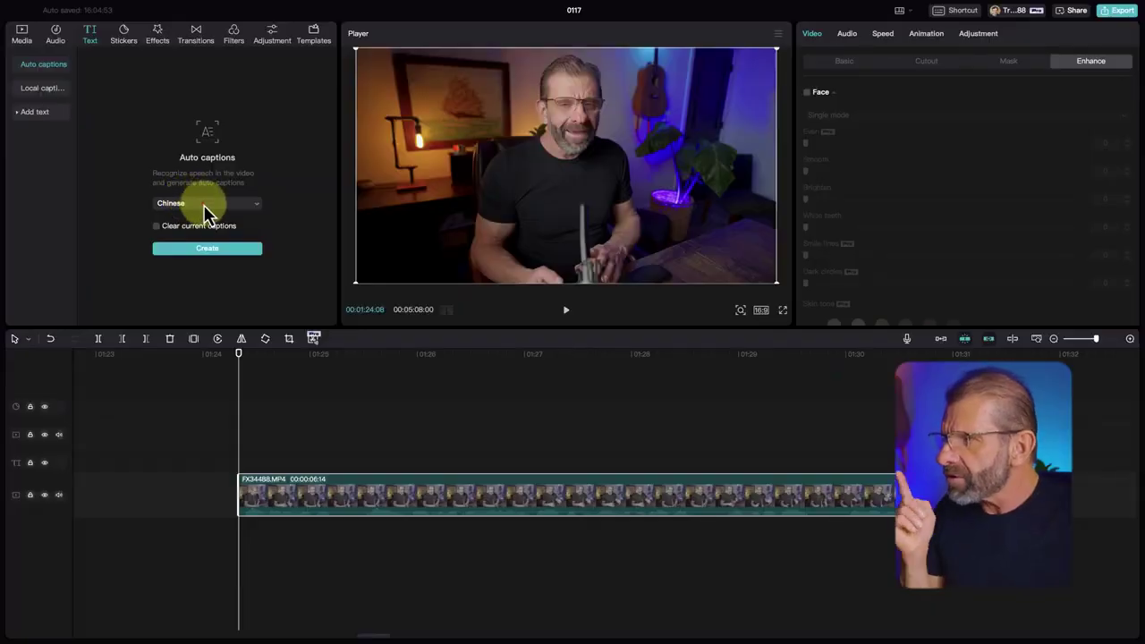
pyautogui.click(205, 205)
pyautogui.click(208, 260)
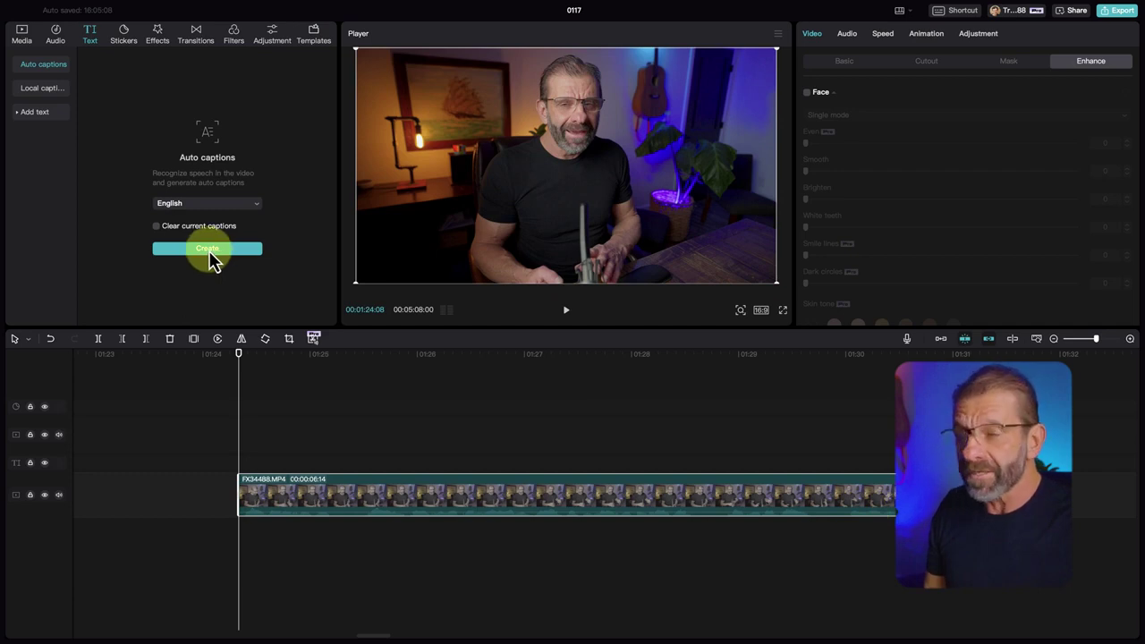
pyautogui.click(209, 250)
pyautogui.click(333, 417)
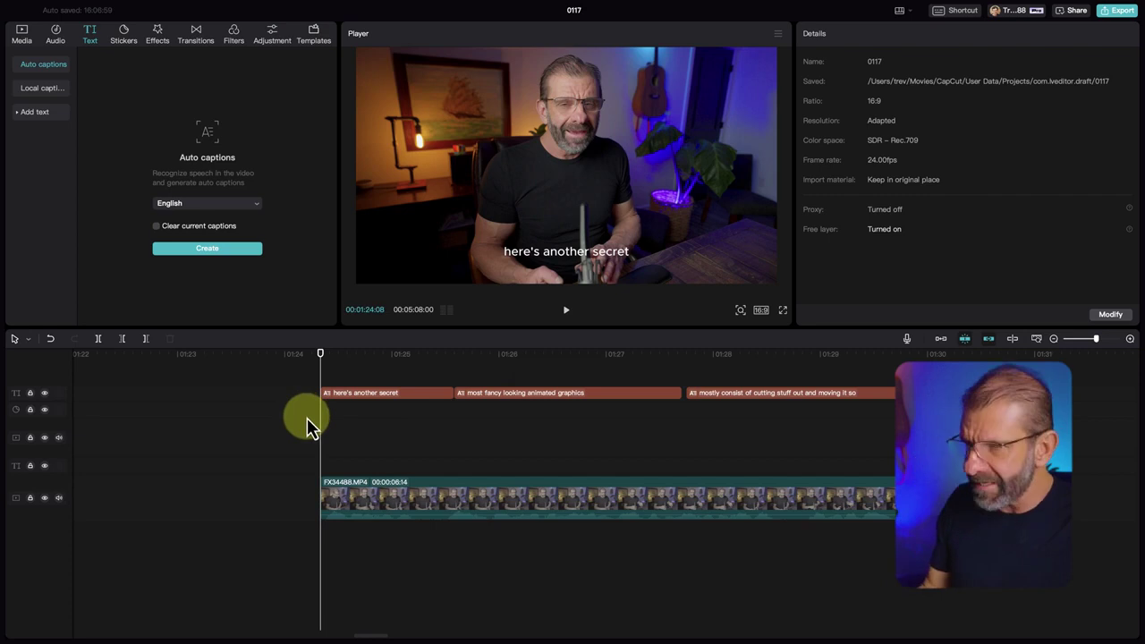
# Select the "here's another secret" caption above the FX34488.MP4 clip and move the playhead to 00:01:25:01.
pyautogui.hotkey('shift', 'z')
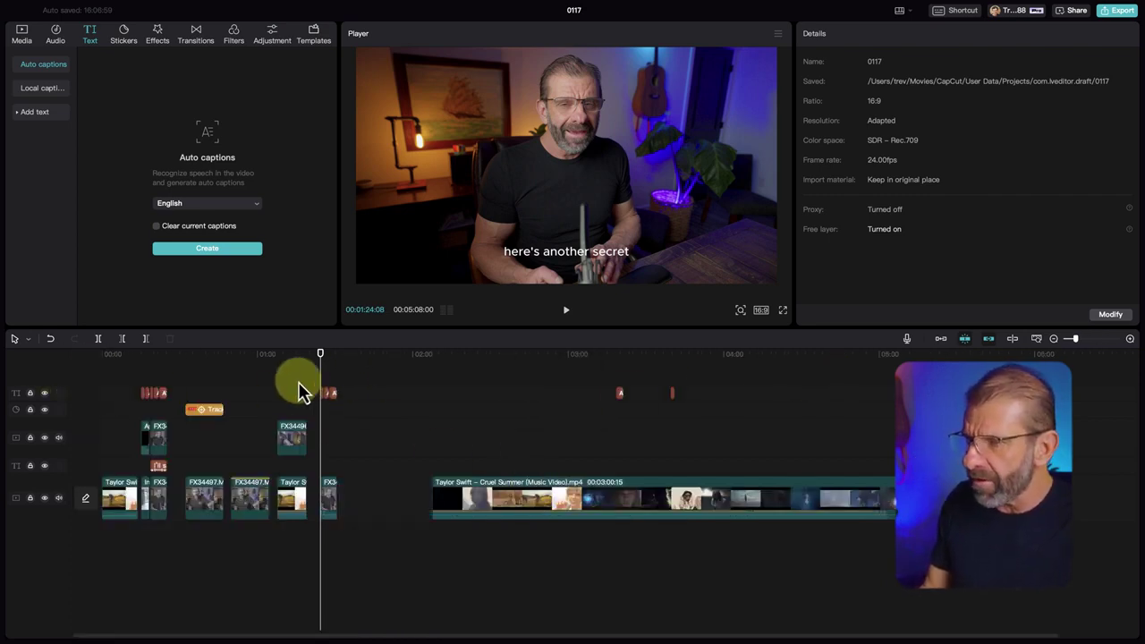
pyautogui.scroll(5, 298, 393)
pyautogui.click(362, 399)
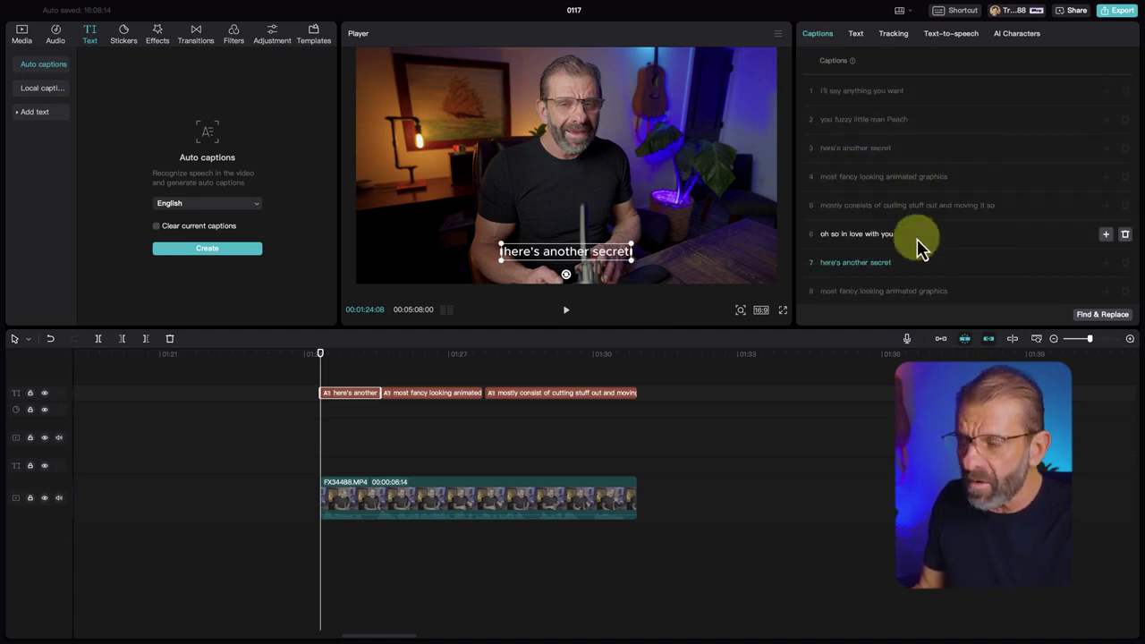
pyautogui.moveTo(315, 352); pyautogui.dragTo(355, 377)
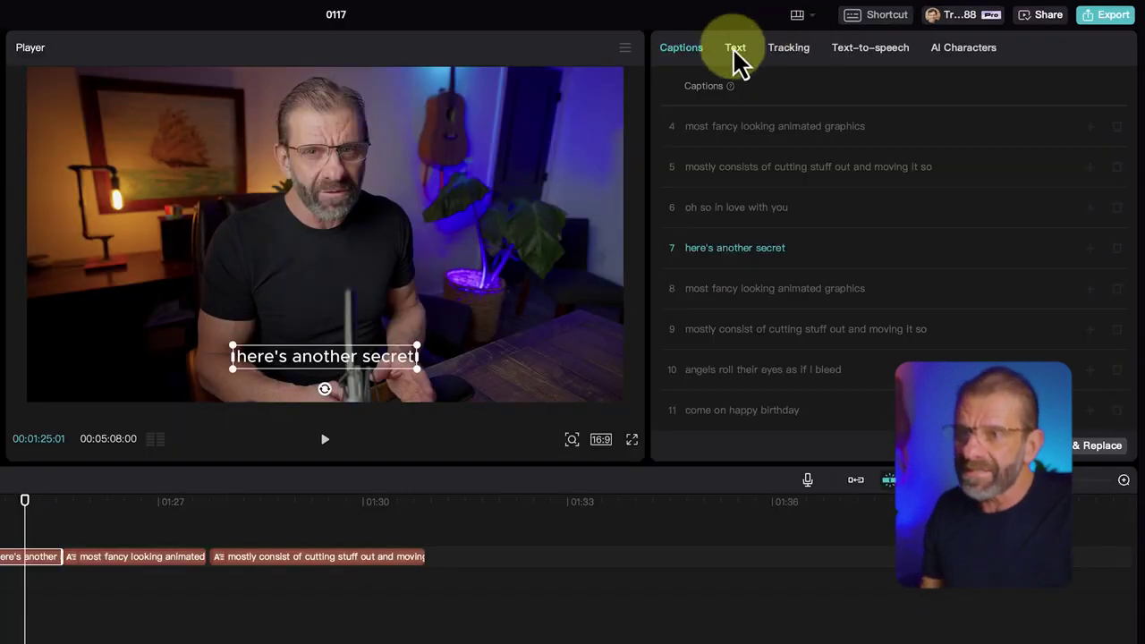
# Try the BROWN caption template, and apply the green-highlighted "The quick brown" template to all captions instead.
pyautogui.click(855, 33)
pyautogui.click(861, 96)
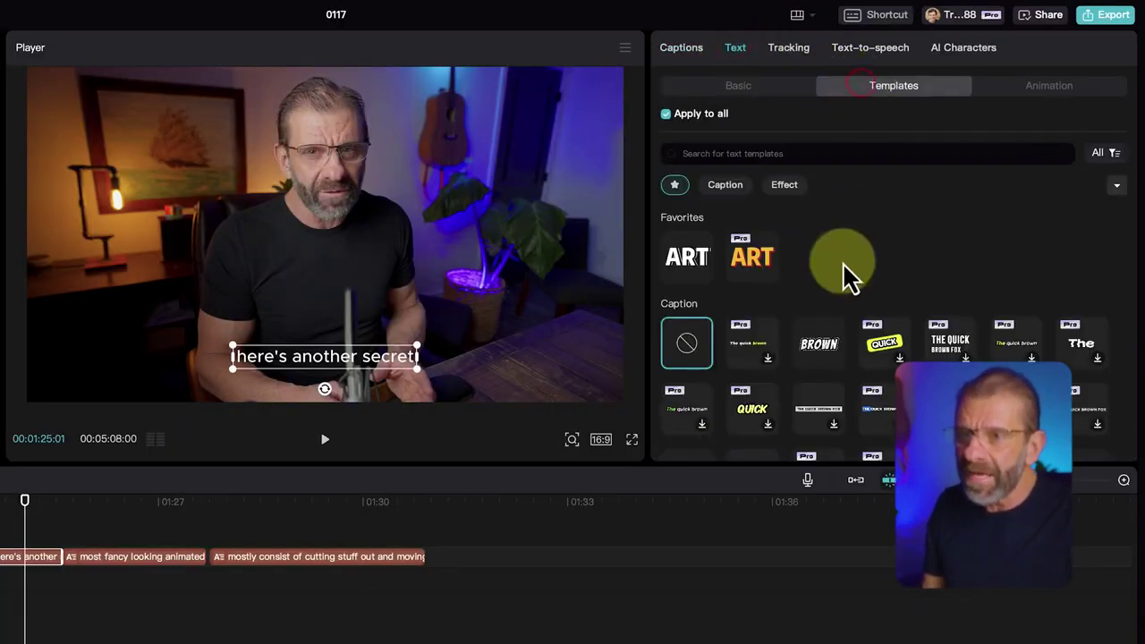
pyautogui.scroll(-1, 843, 274)
pyautogui.scroll(-1, 844, 274)
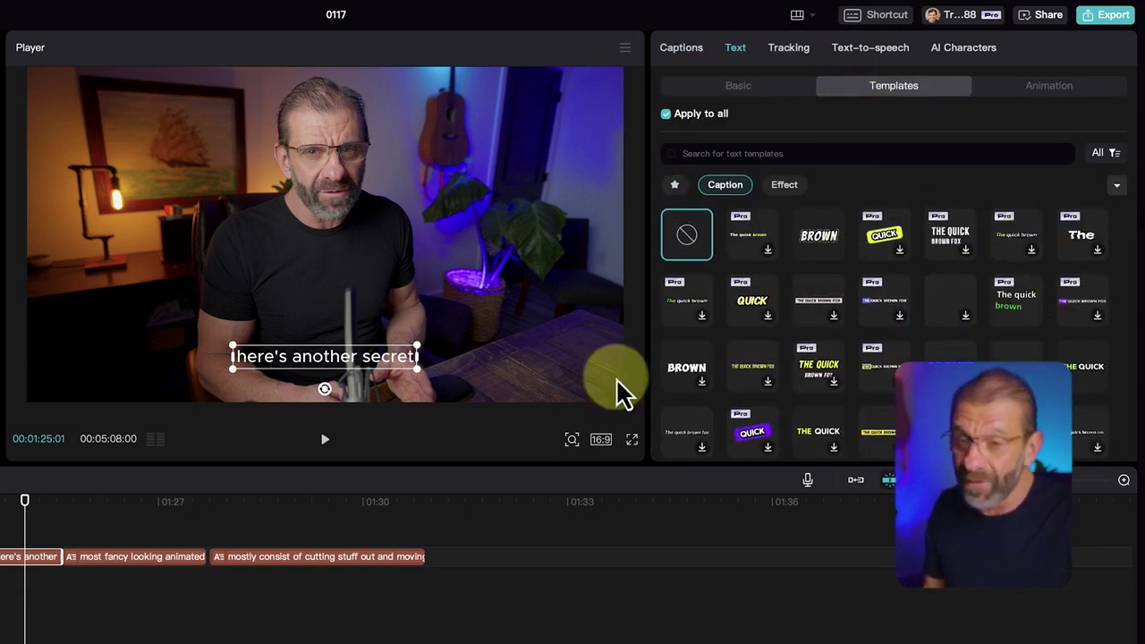
pyautogui.click(818, 235)
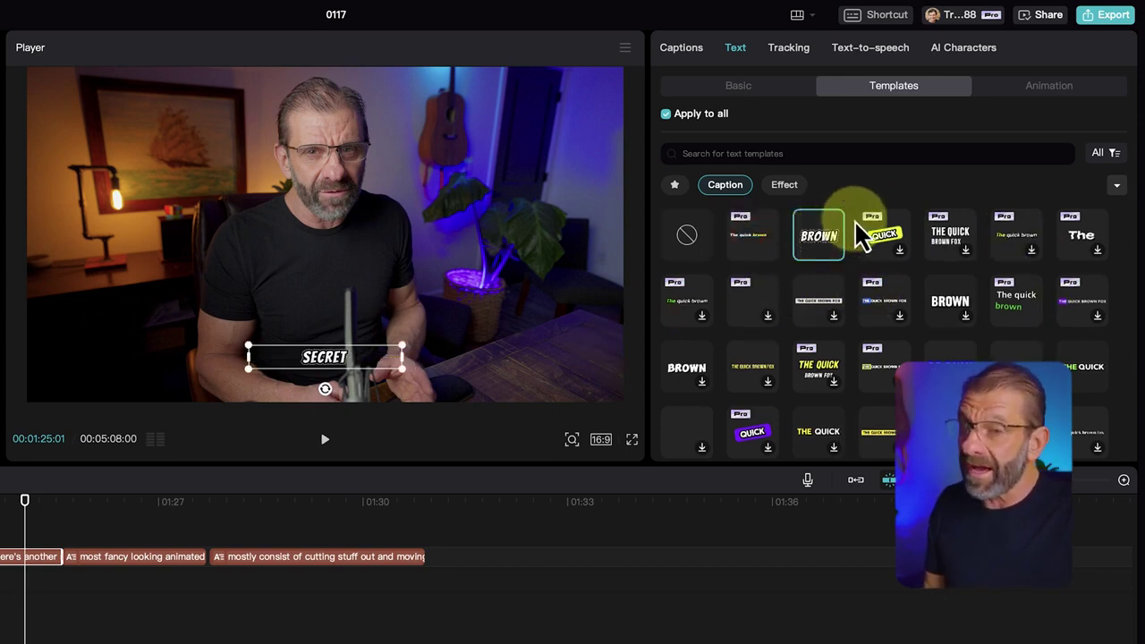
pyautogui.click(1024, 313)
# Play the FX34488.MP4 clip with its animated captions from 00:01:24:14.
pyautogui.click(8, 511)
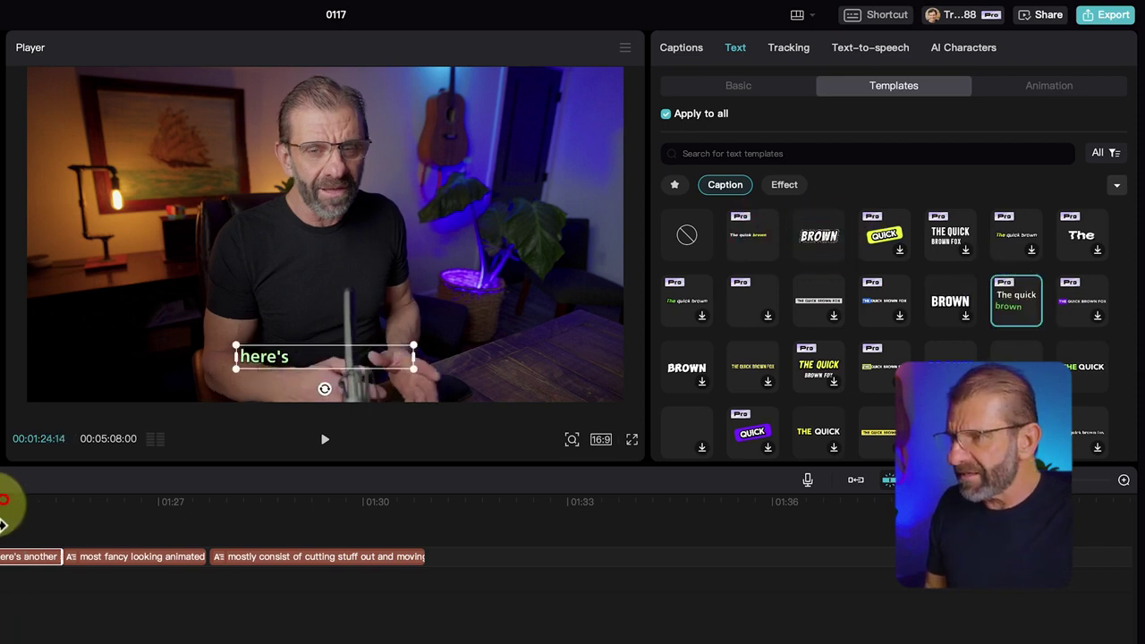
pyautogui.press('space')
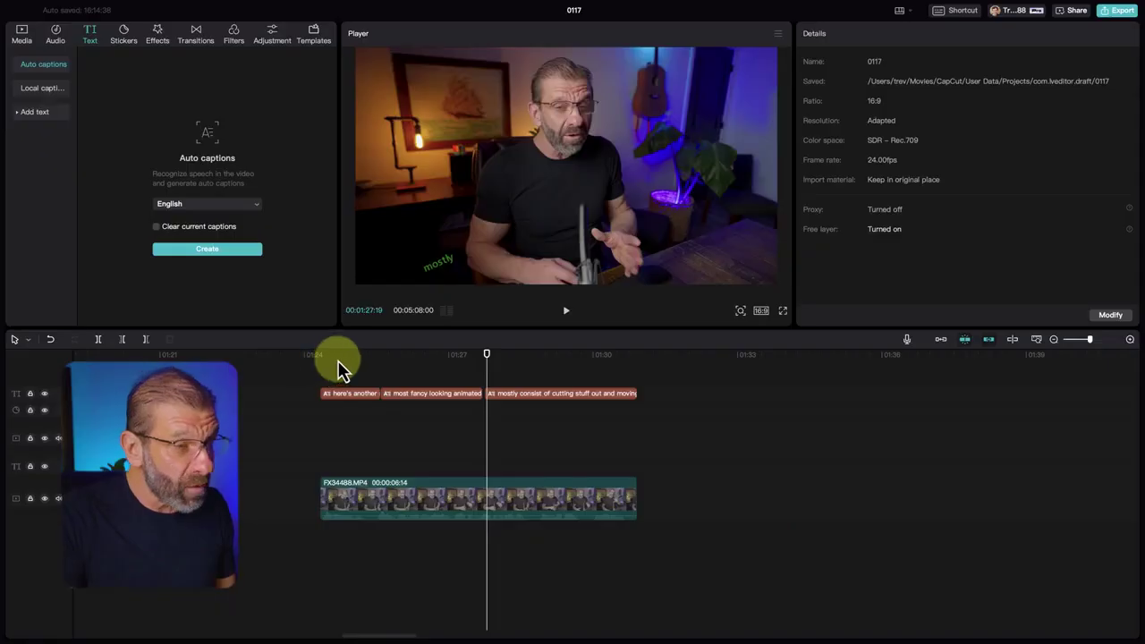
# Select the "most fancy looking animated graphics" caption and set the font size of all captions to 8.
pyautogui.click(430, 354)
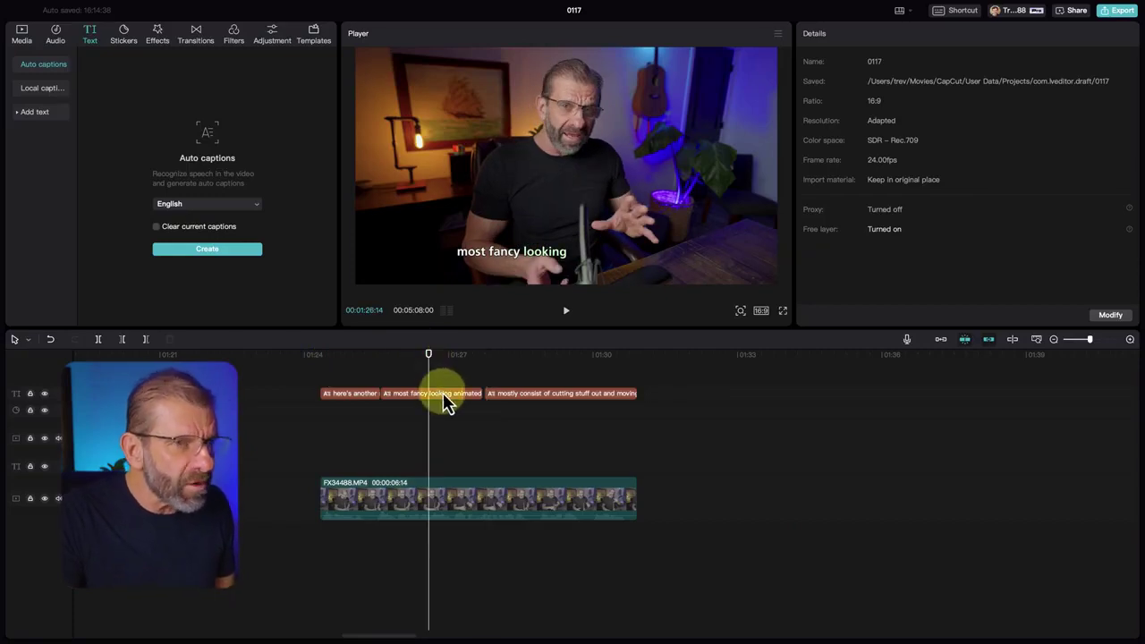
pyautogui.click(445, 395)
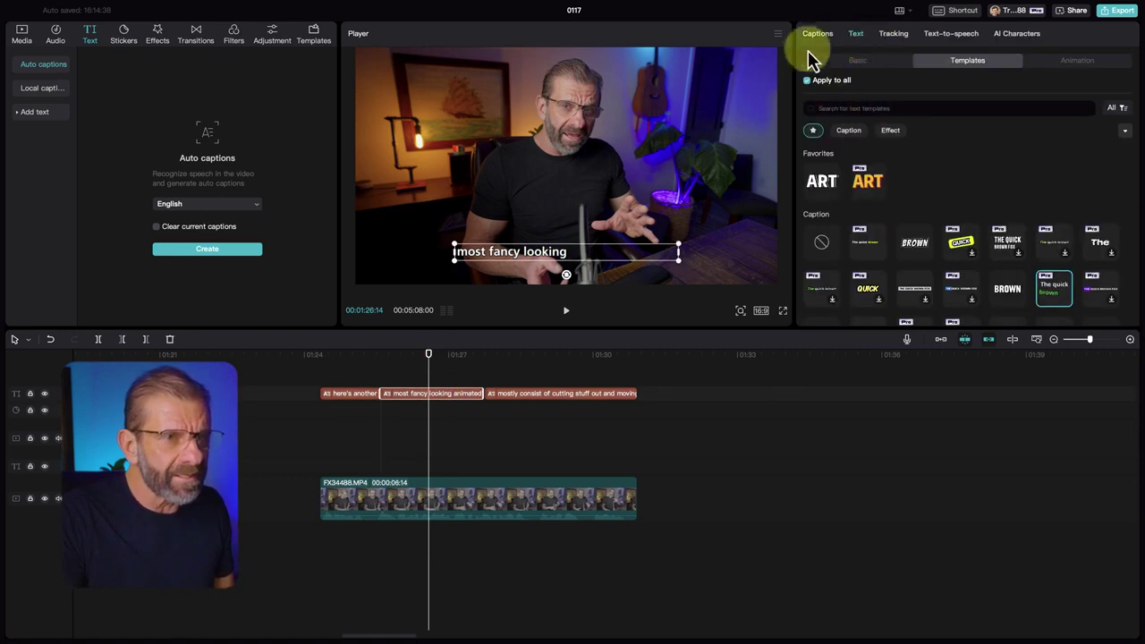
pyautogui.click(857, 61)
pyautogui.moveTo(805, 206); pyautogui.dragTo(810, 208)
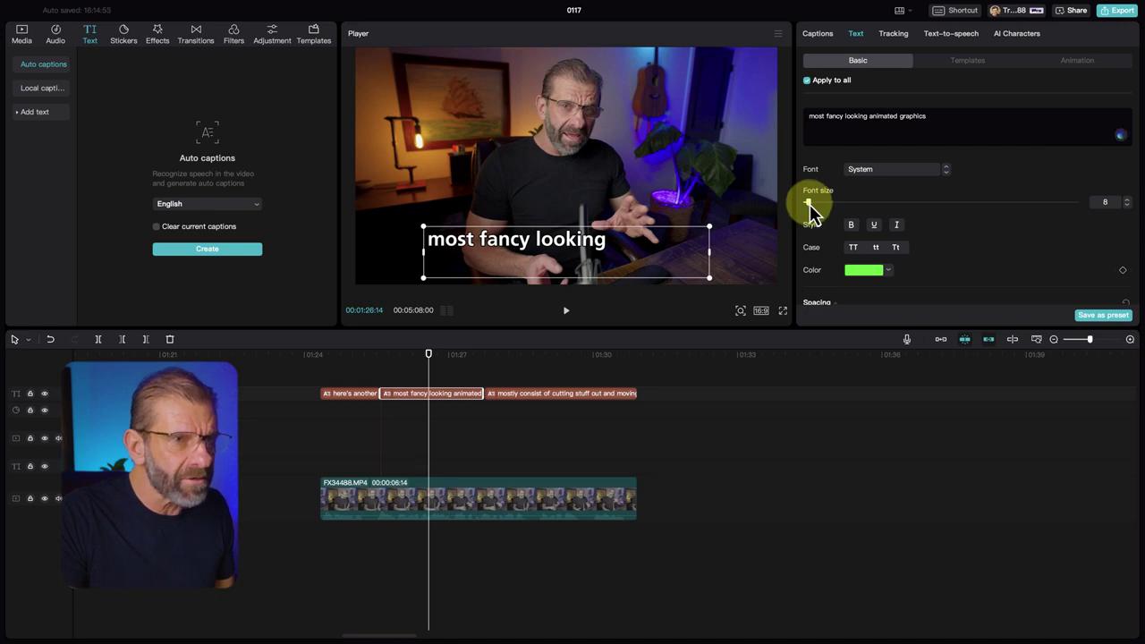
# Play the enlarged "mostly consist of cutting stuff out" caption and park the playhead at 00:01:28:15.
pyautogui.click(492, 355)
pyautogui.press('space')
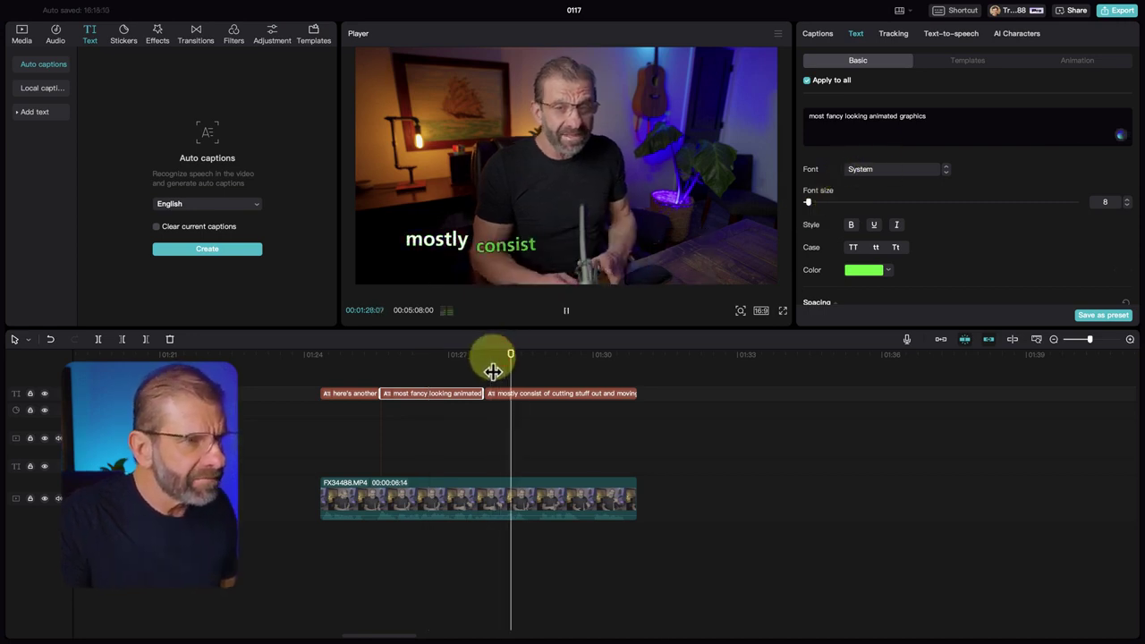
pyautogui.moveTo(541, 360); pyautogui.dragTo(528, 368)
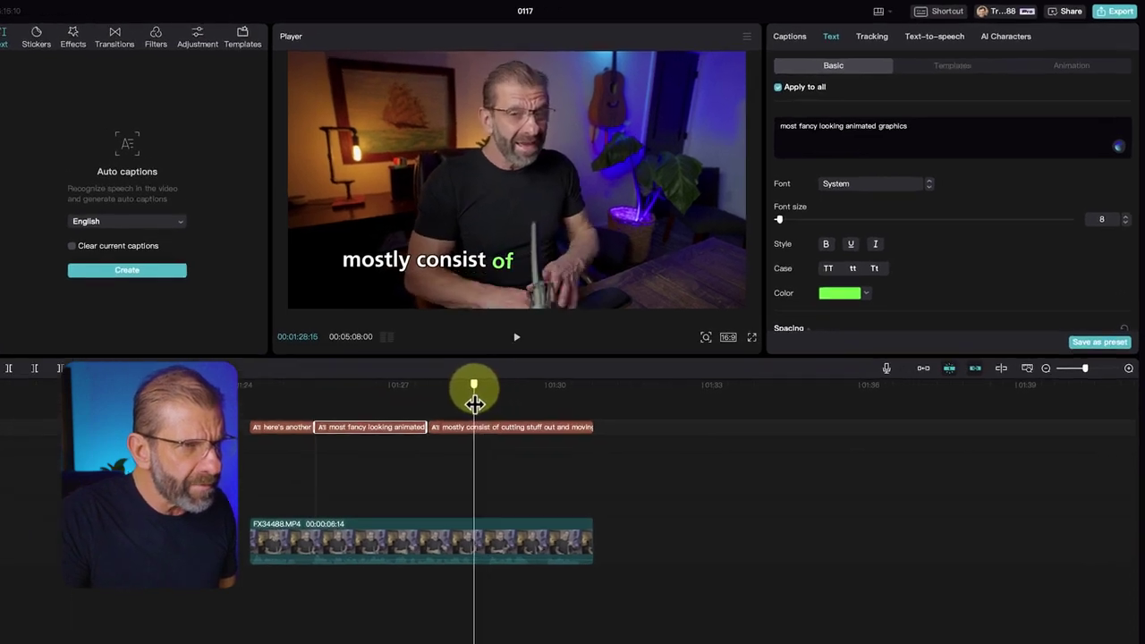
pyautogui.moveTo(474, 403); pyautogui.dragTo(473, 405)
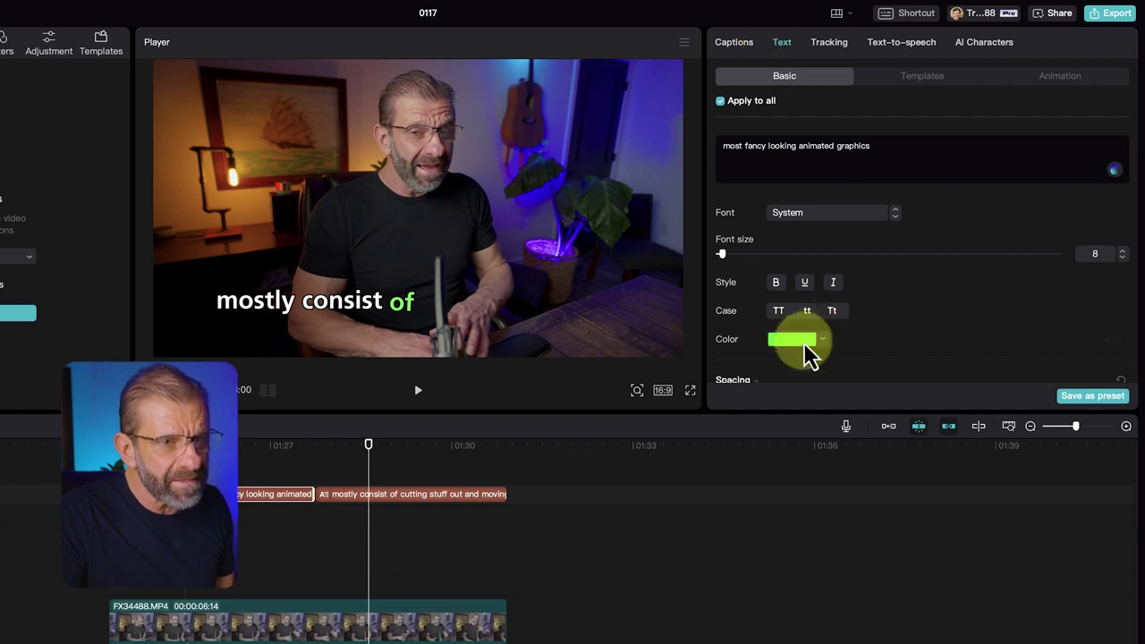
# Change the highlight color of all captions to magenta, hex FB20D4.
pyautogui.click(784, 349)
pyautogui.click(816, 497)
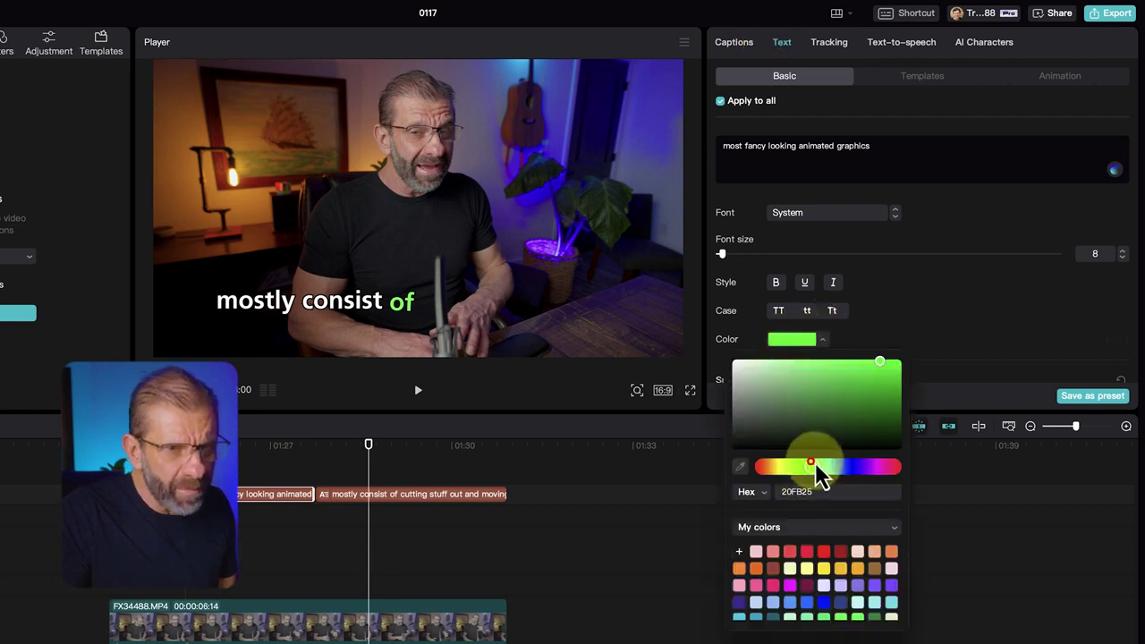
pyautogui.moveTo(813, 466); pyautogui.dragTo(875, 467)
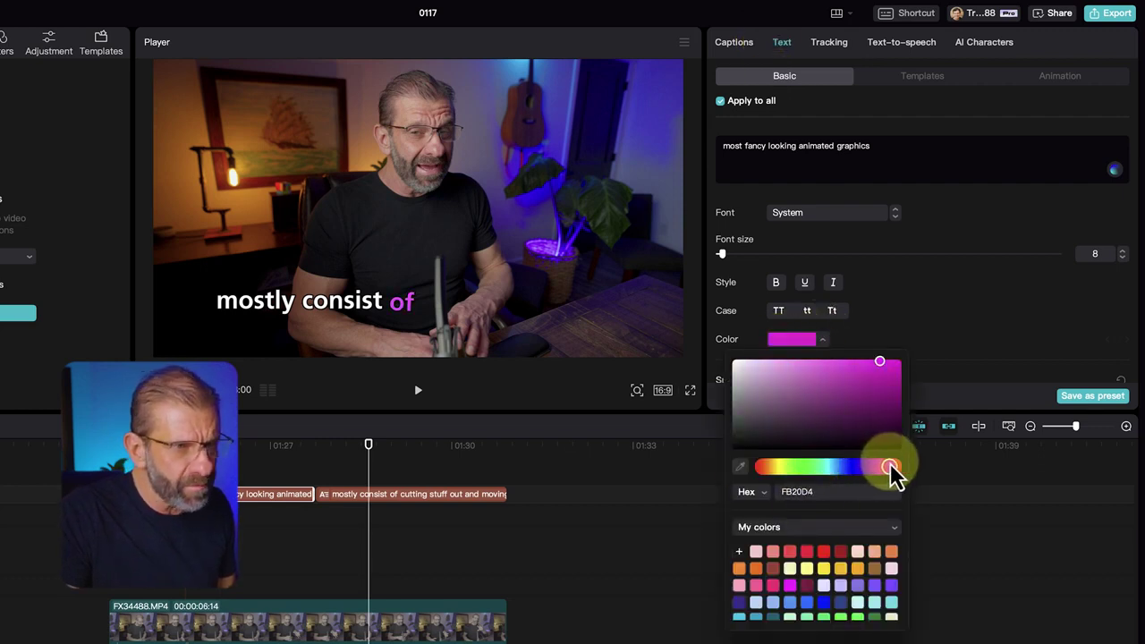
# Play the recolored captions from the start of the "mostly consist of cutting stuff out" caption.
pyautogui.click(296, 460)
pyautogui.click(319, 444)
pyautogui.press('space')
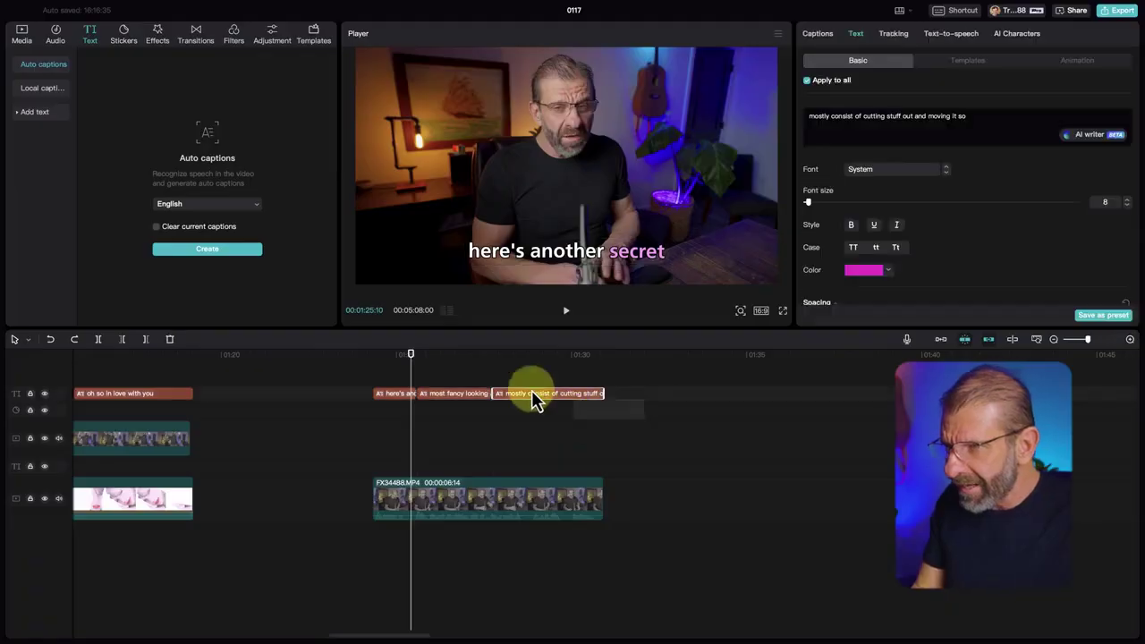
# Delete the three captions above the FX34488.MP4 clip.
pyautogui.moveTo(644, 418); pyautogui.dragTo(370, 383)
pyautogui.press('BackSpace')
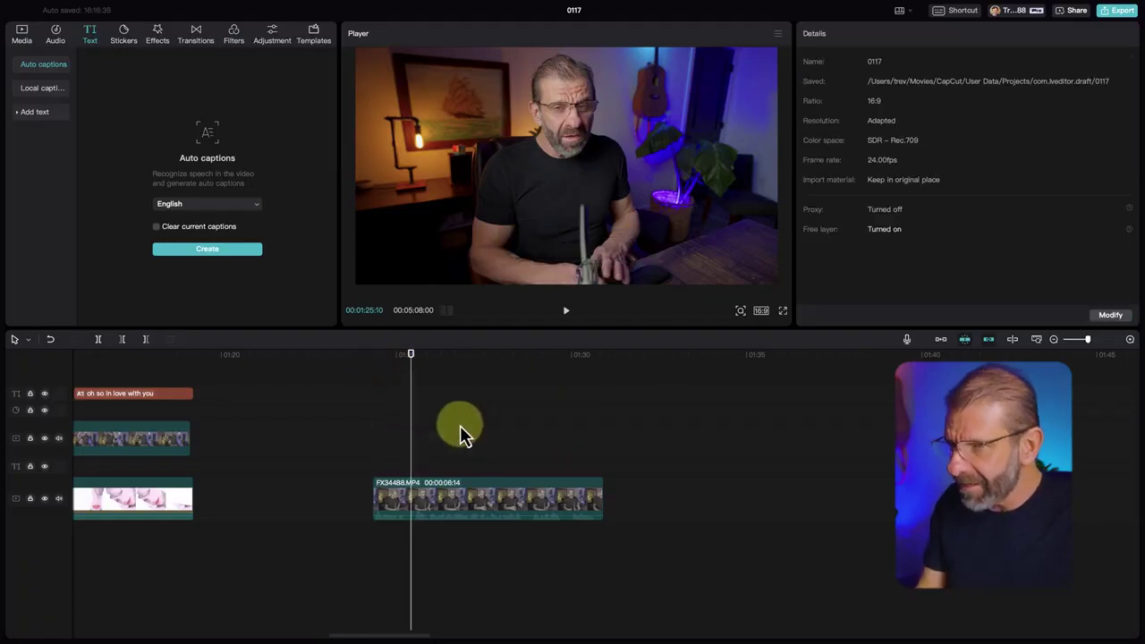
# Move the playhead to 00:01:26:10 and bring up the FX34488.MP4 clip's image enhancement and Relight settings.
pyautogui.moveTo(433, 358)
pyautogui.mouseDown()
pyautogui.moveTo(470, 366)
pyautogui.moveTo(447, 370)
pyautogui.mouseUp()
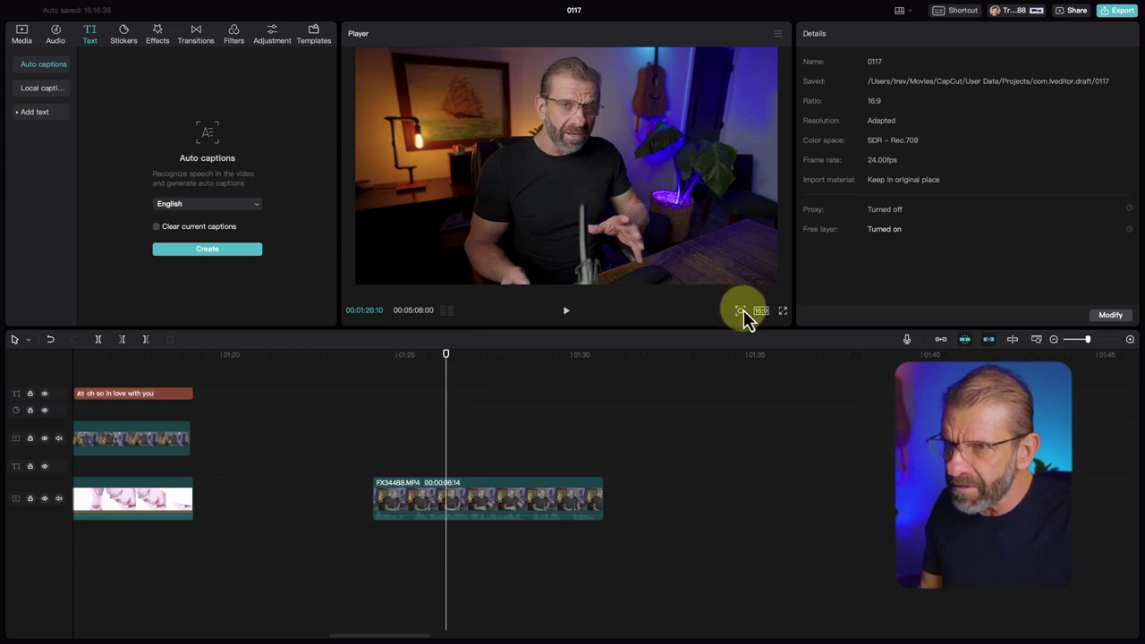
pyautogui.moveTo(725, 334); pyautogui.dragTo(734, 334)
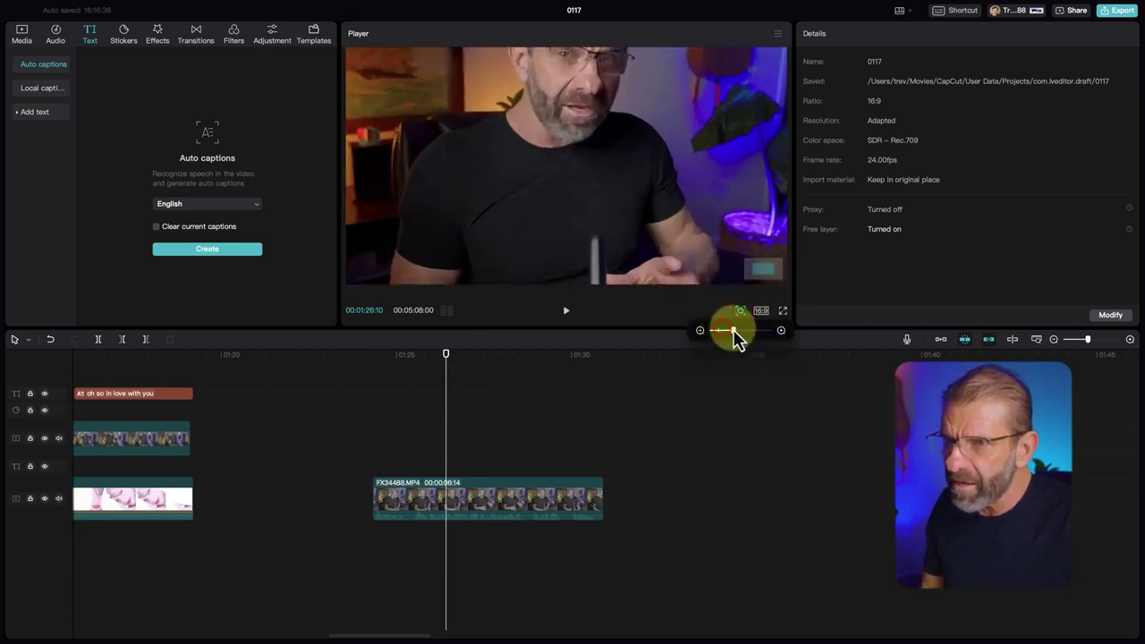
pyautogui.moveTo(624, 158); pyautogui.dragTo(613, 208)
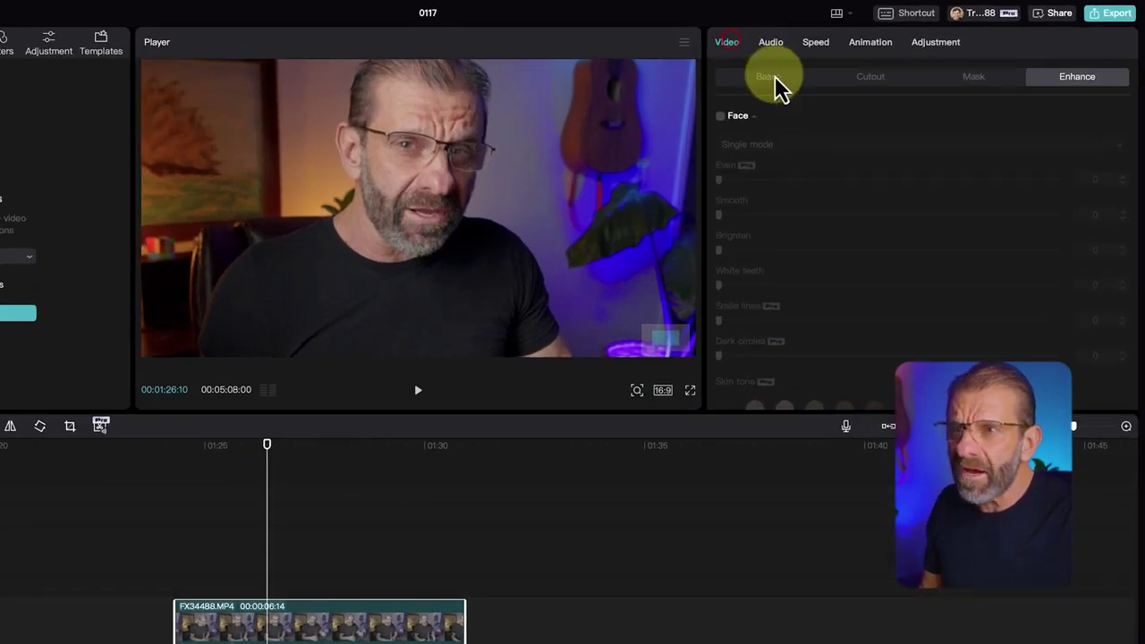
pyautogui.click(845, 60)
pyautogui.scroll(-10, 861, 231)
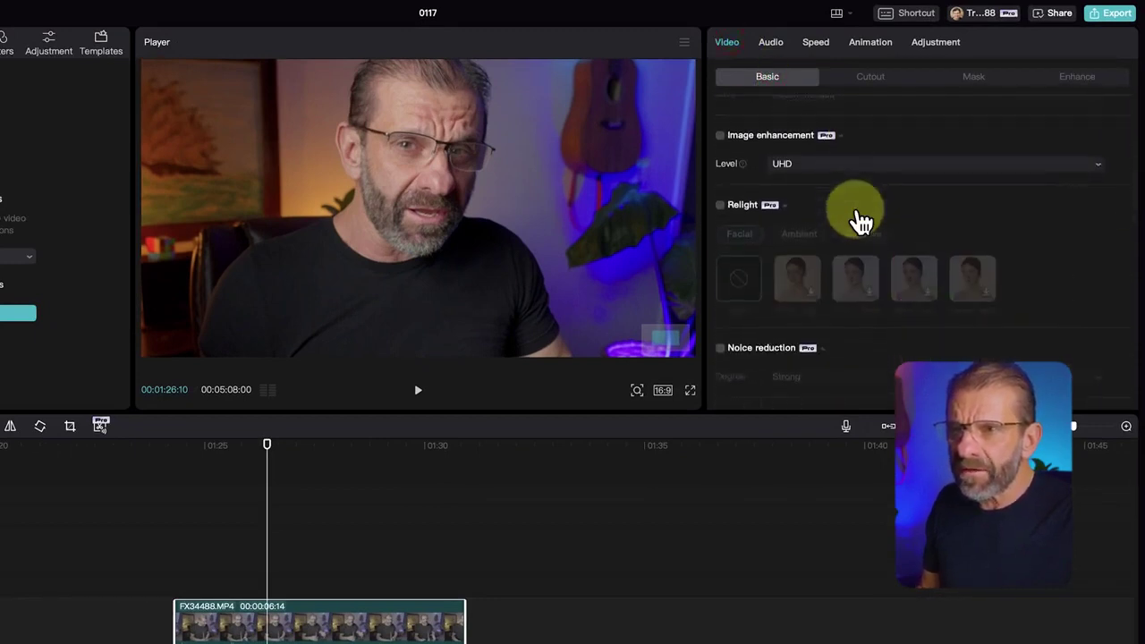